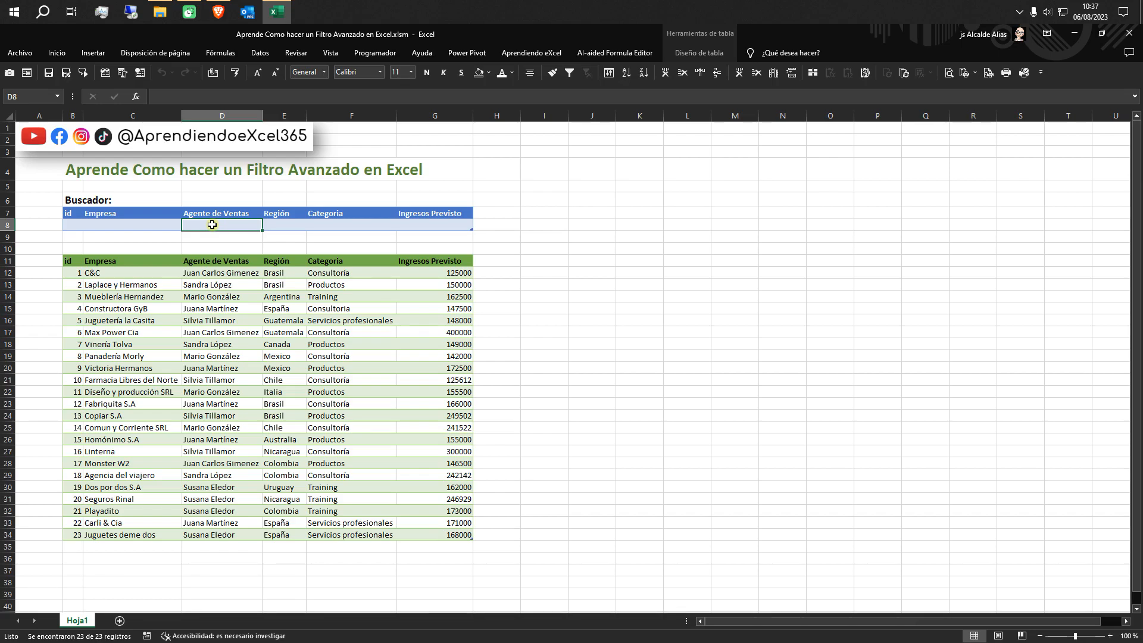
- Filter the company list through the search row by a sales agent's first name, region "esp" and category "con"
{"action": "key", "text": "Return"}
{"action": "left_click", "coordinate": [275, 226]}
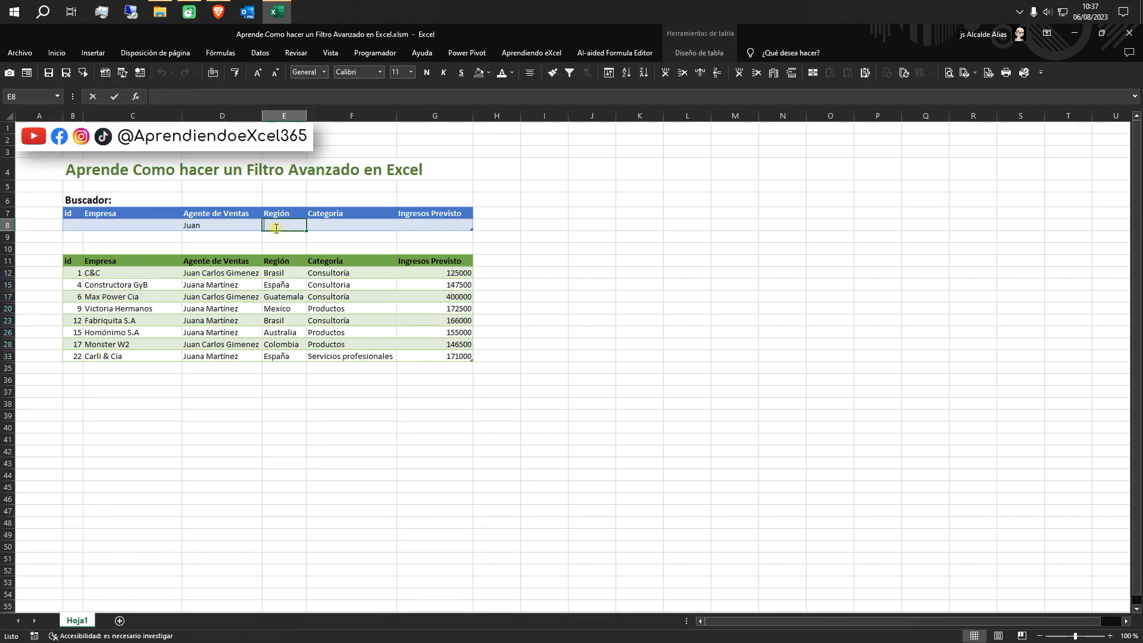
{"action": "type", "text": "esp"}
{"action": "key", "text": "Return"}
{"action": "left_click", "coordinate": [336, 227]}
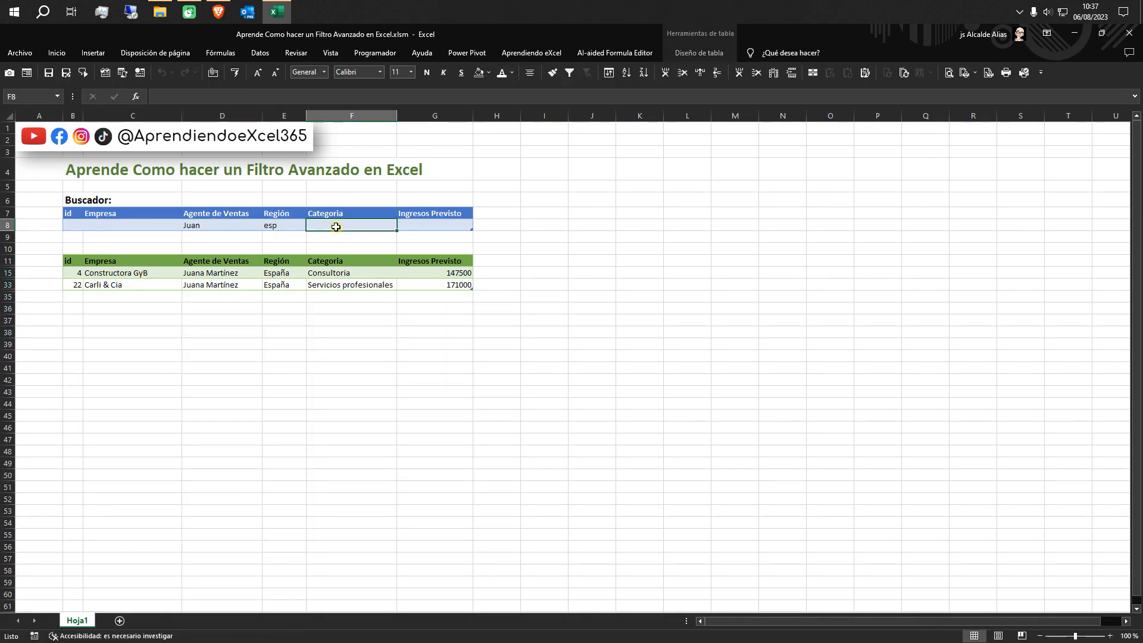
{"action": "type", "text": "con"}
{"action": "key", "text": "Return"}
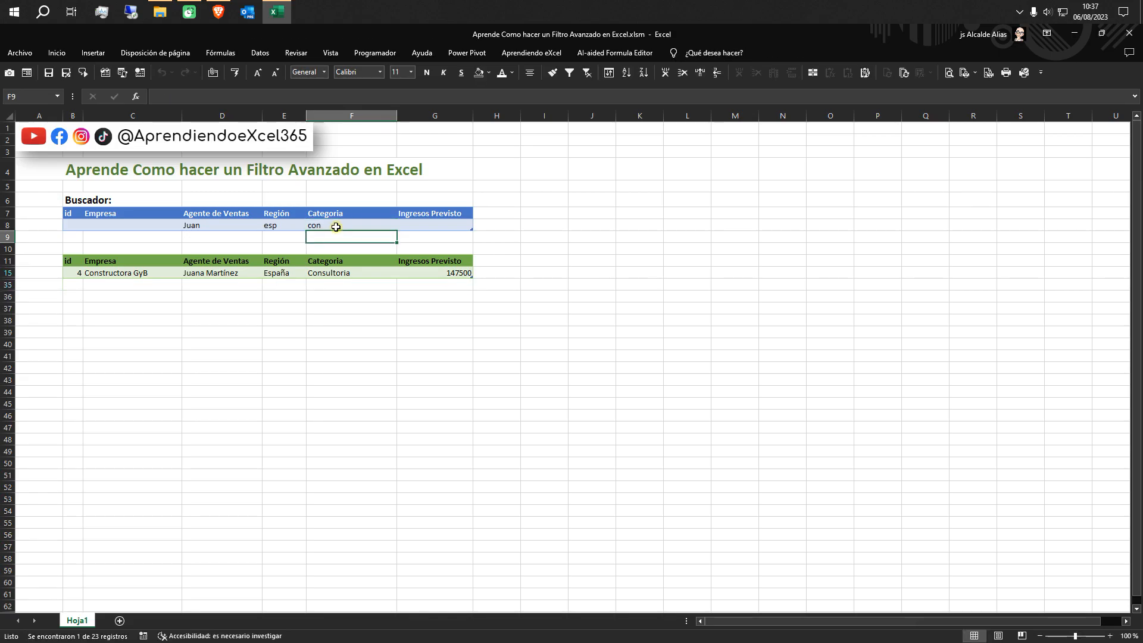
- Clear the category, region and sales agent criteria from the search row
{"action": "left_click", "coordinate": [336, 227]}
{"action": "key", "text": "Delete"}
{"action": "left_click", "coordinate": [286, 226]}
{"action": "key", "text": "Delete"}
{"action": "left_click", "coordinate": [236, 225]}
{"action": "key", "text": "Delete"}
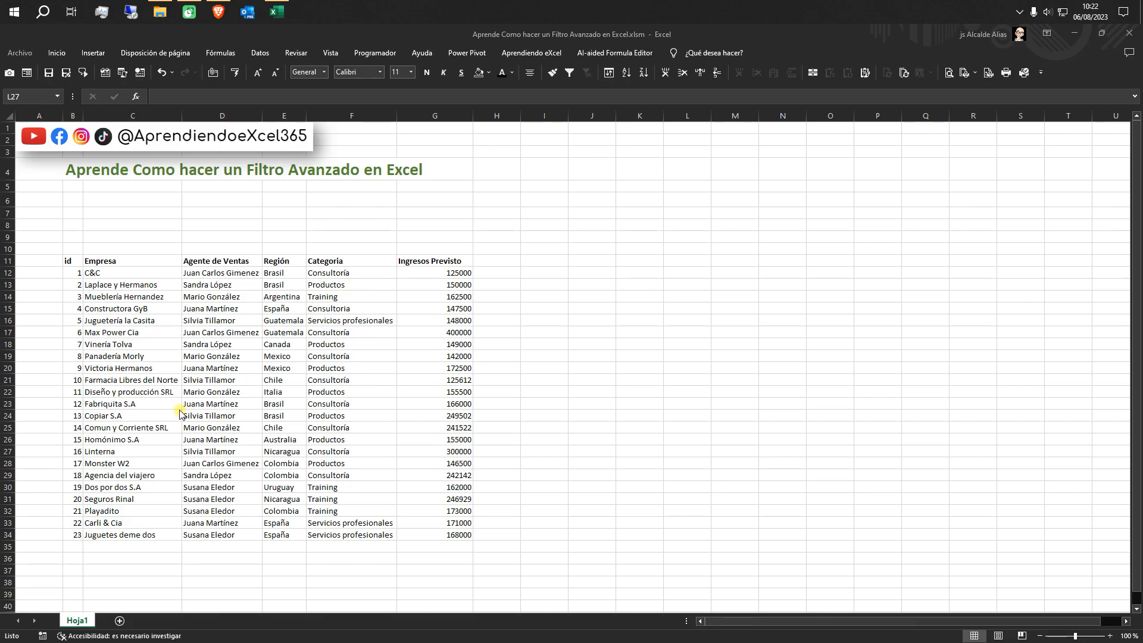
- Convert the company data range B11:G34 into a table with headers
{"action": "left_click", "coordinate": [226, 381]}
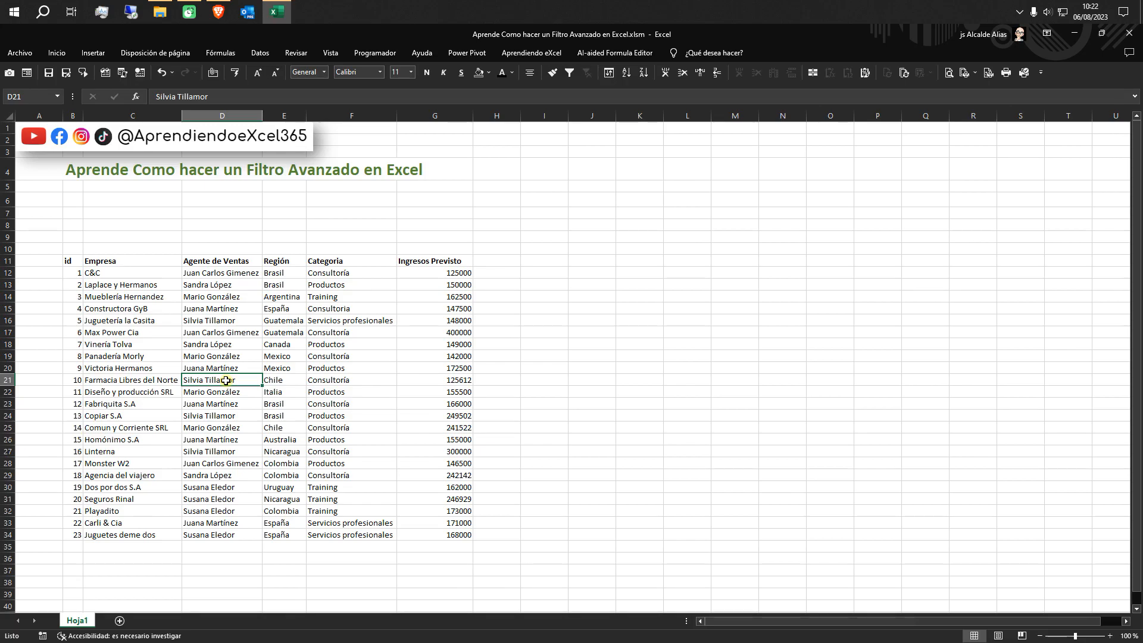
{"action": "key", "text": "ctrl+a"}
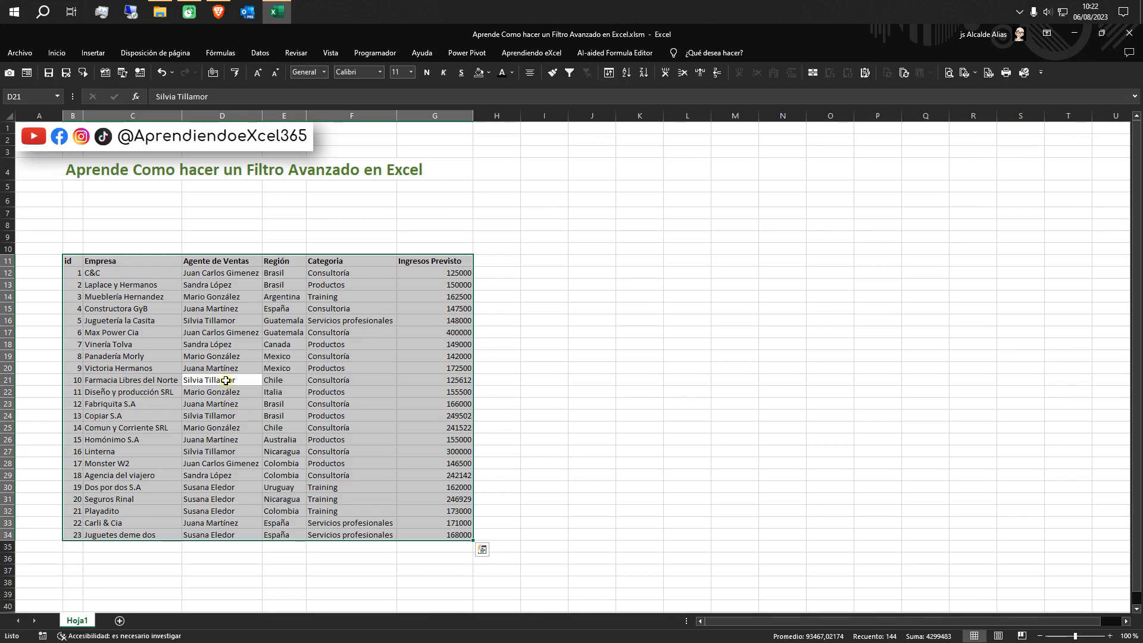
{"action": "key", "text": "ctrl+t"}
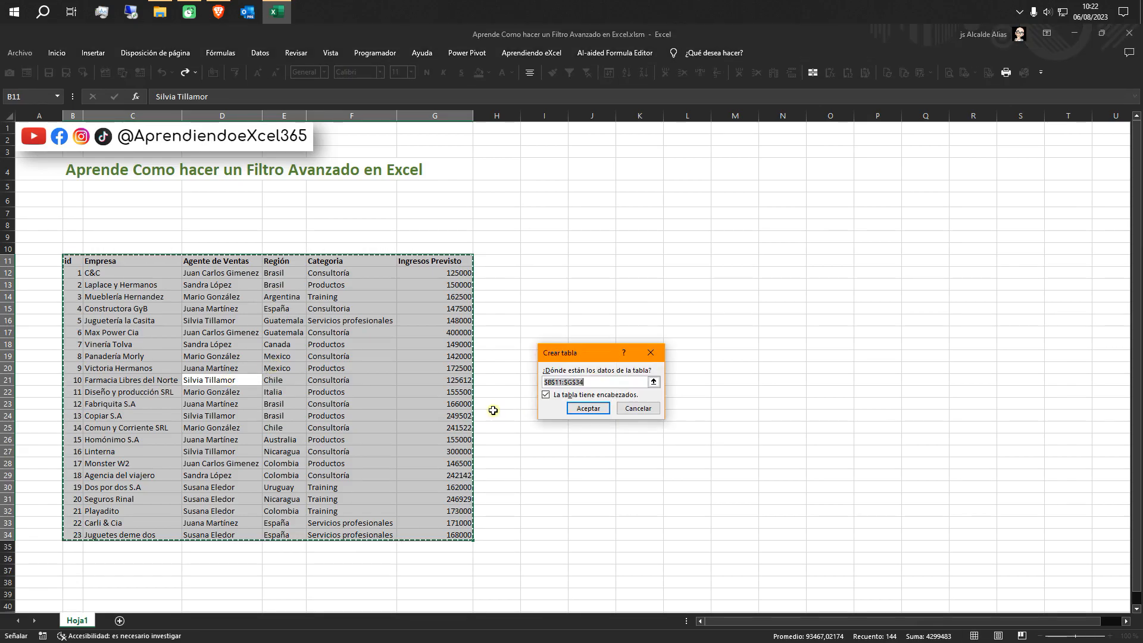
{"action": "left_click", "coordinate": [580, 410]}
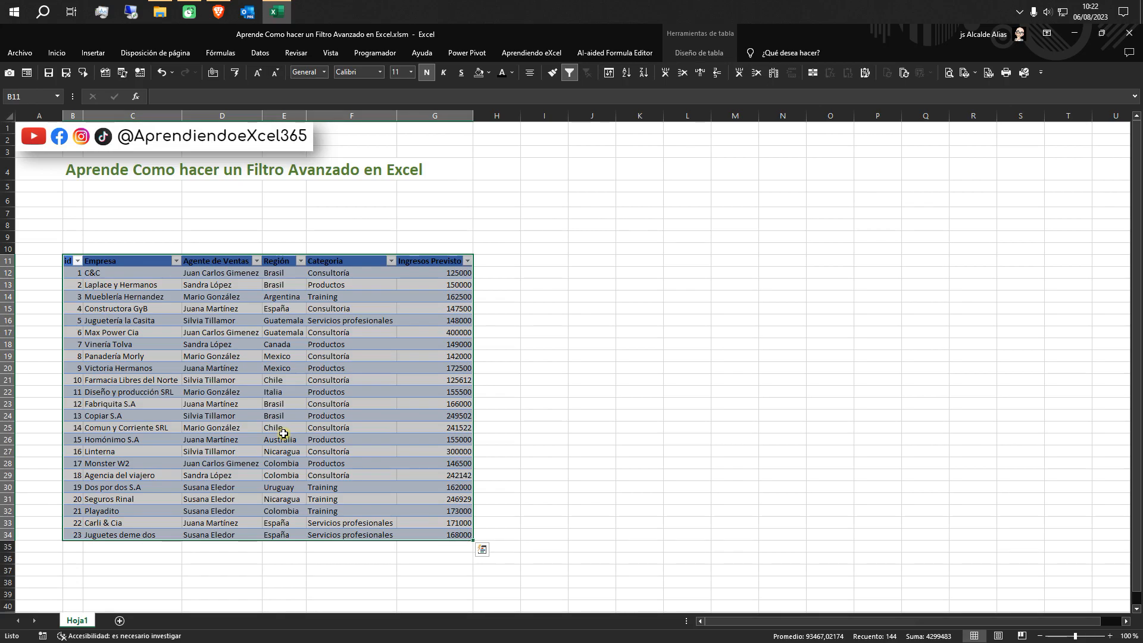
- Name the company data table Tbl_Empresas
{"action": "left_click", "coordinate": [695, 55]}
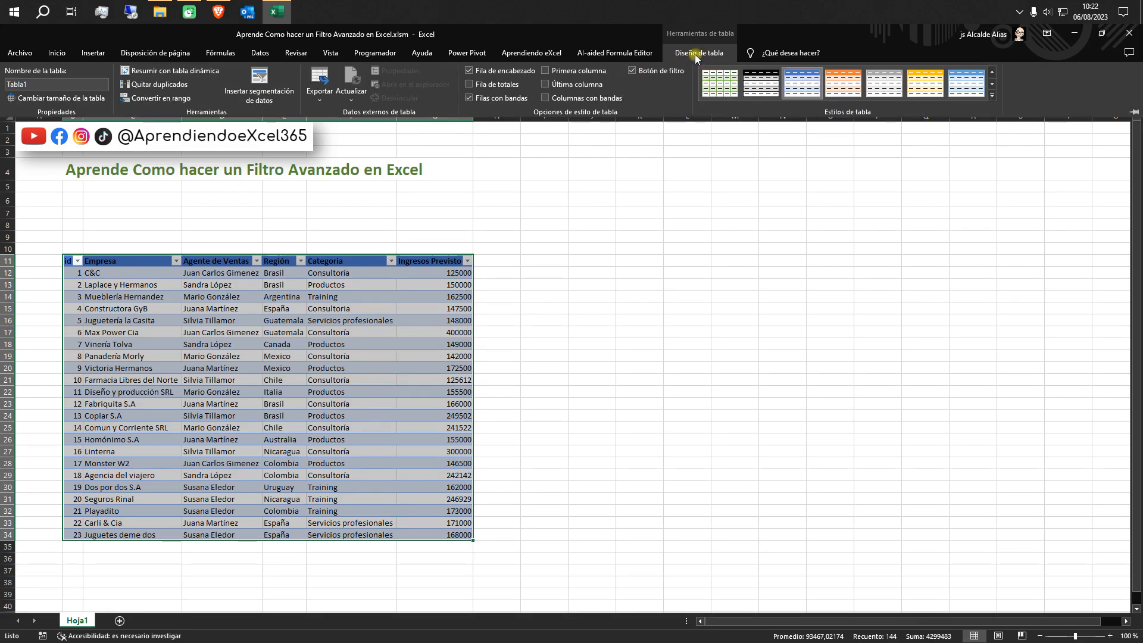
{"action": "left_click", "coordinate": [58, 84]}
{"action": "type", "text": "Tbl_"}
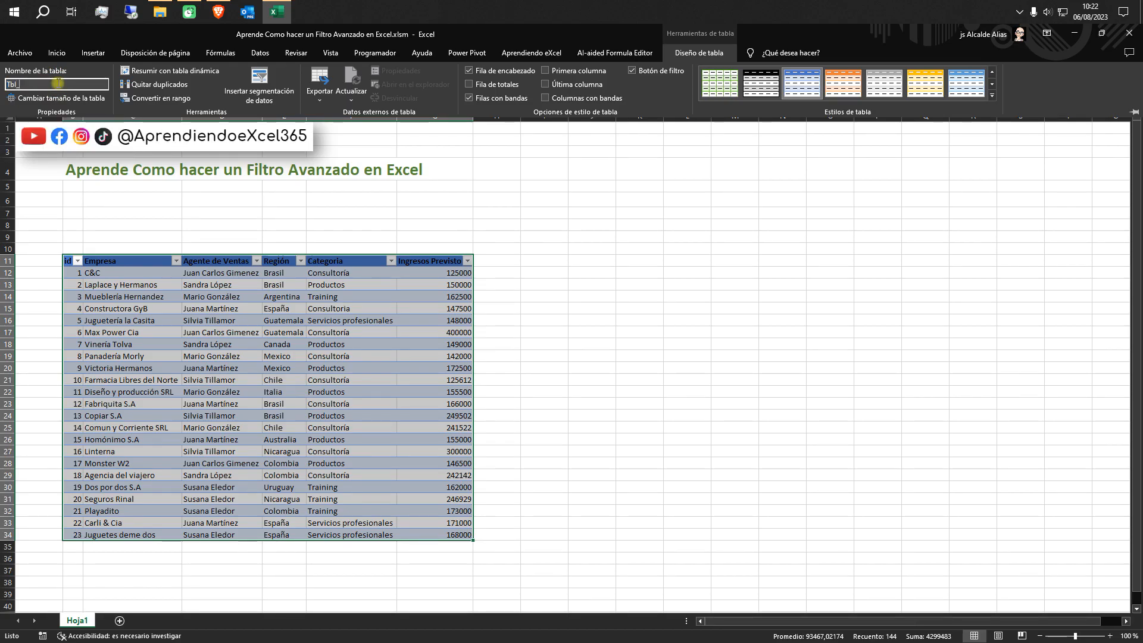
{"action": "type", "text": "Empresas"}
{"action": "left_click", "coordinate": [157, 329]}
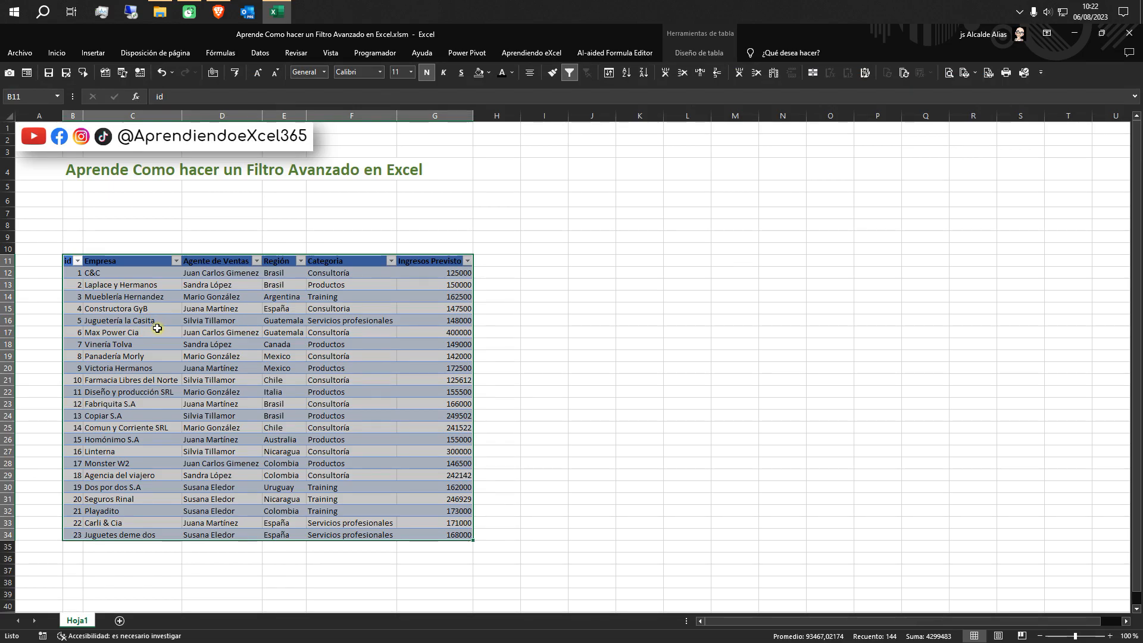
- Apply the green style from the first row of medium table styles to Tbl_Empresas
{"action": "left_click", "coordinate": [699, 53]}
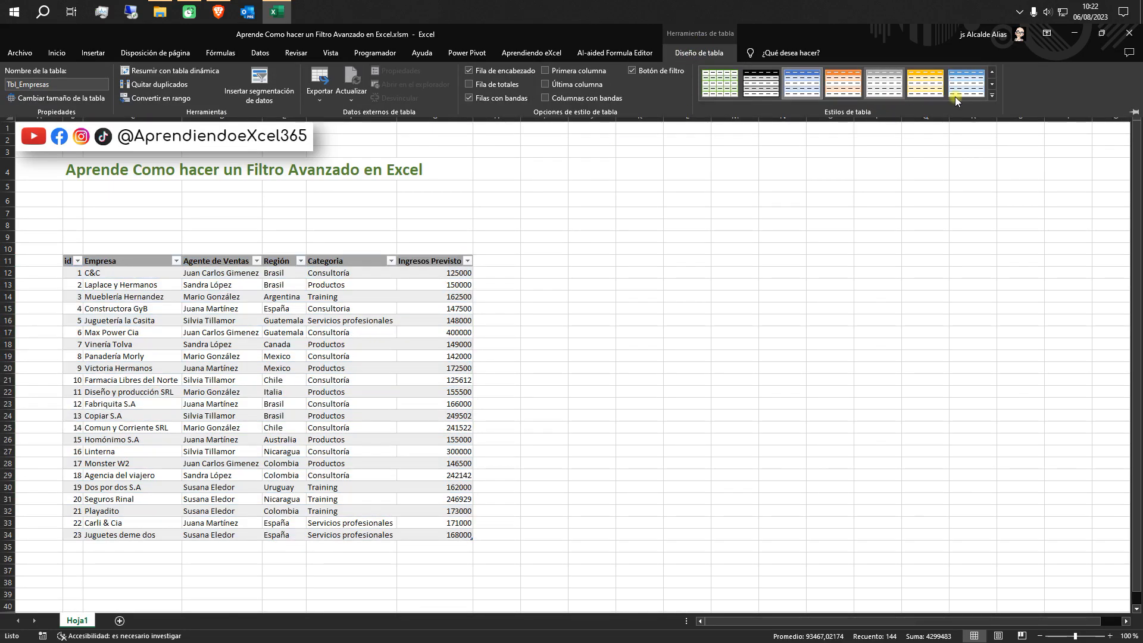
{"action": "left_click", "coordinate": [993, 95]}
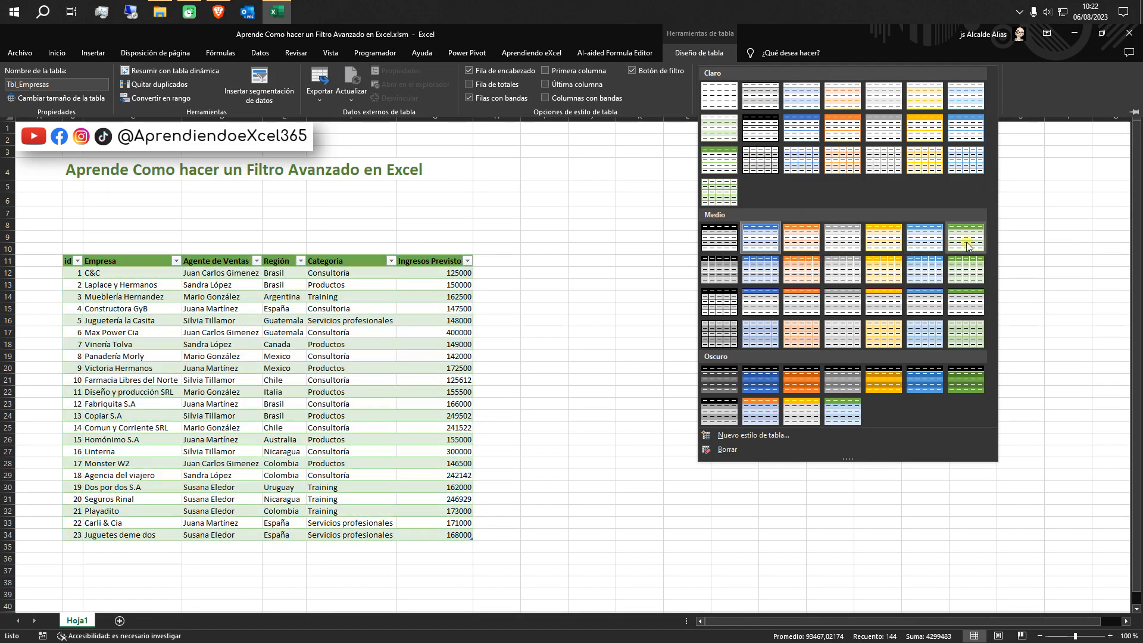
{"action": "left_click", "coordinate": [966, 242]}
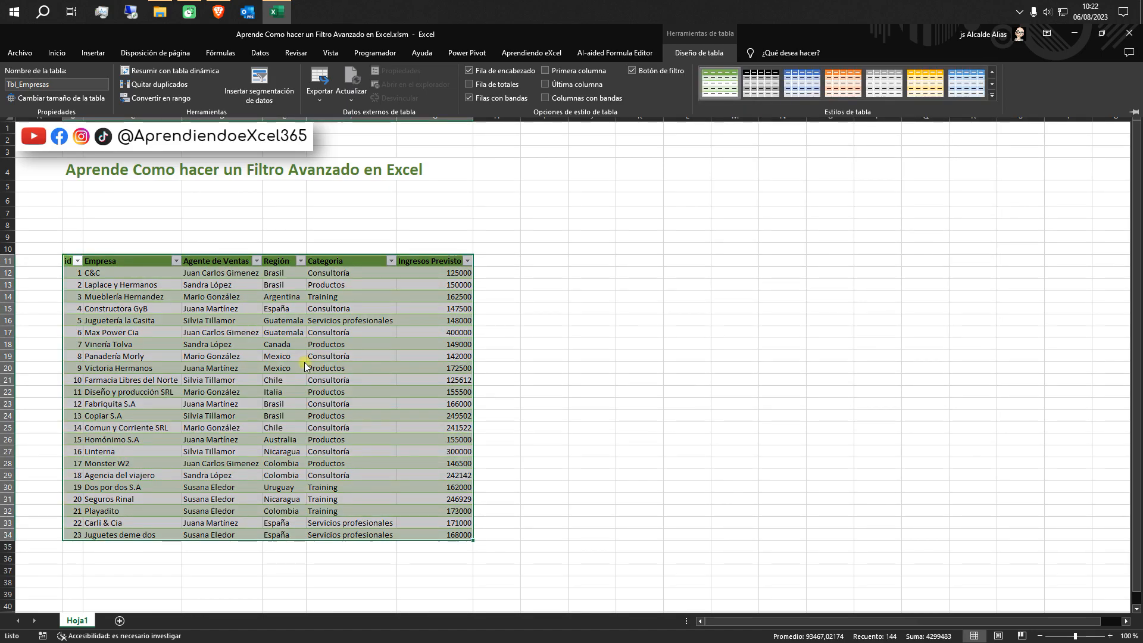
{"action": "key", "text": "Escape"}
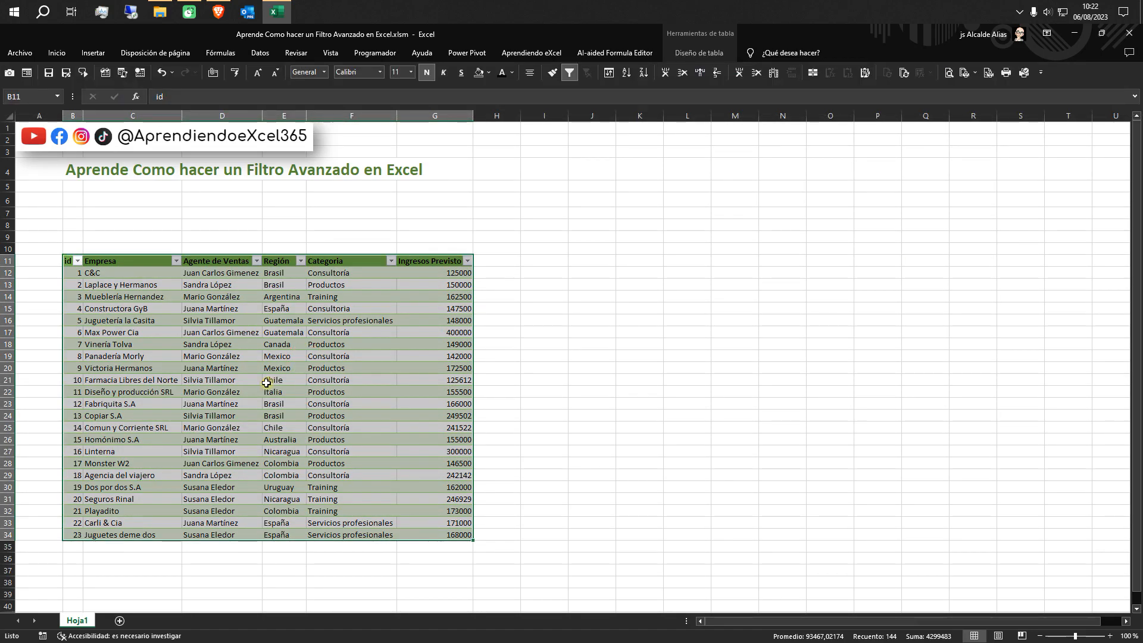
{"action": "left_click", "coordinate": [136, 347]}
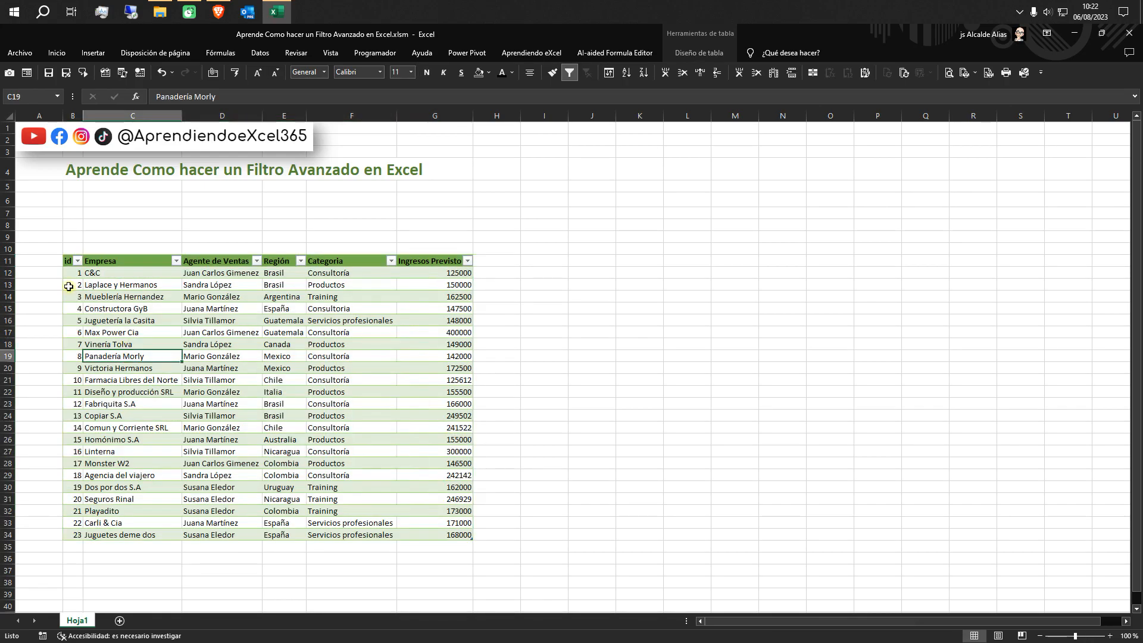
- Copy the header row of Tbl_Empresas and paste it as values starting at cell B7
{"action": "left_click", "coordinate": [69, 262]}
{"action": "left_click_drag", "start_coordinate": [69, 262], "coordinate": [444, 262]}
{"action": "key", "text": "ctrl+c"}
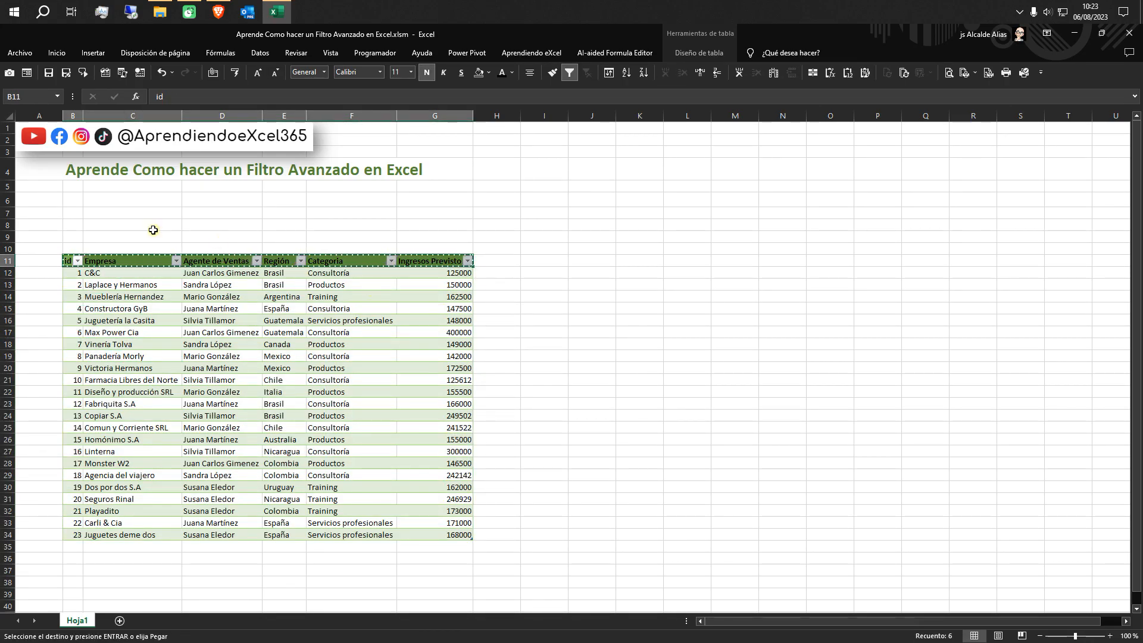
{"action": "left_click", "coordinate": [79, 215]}
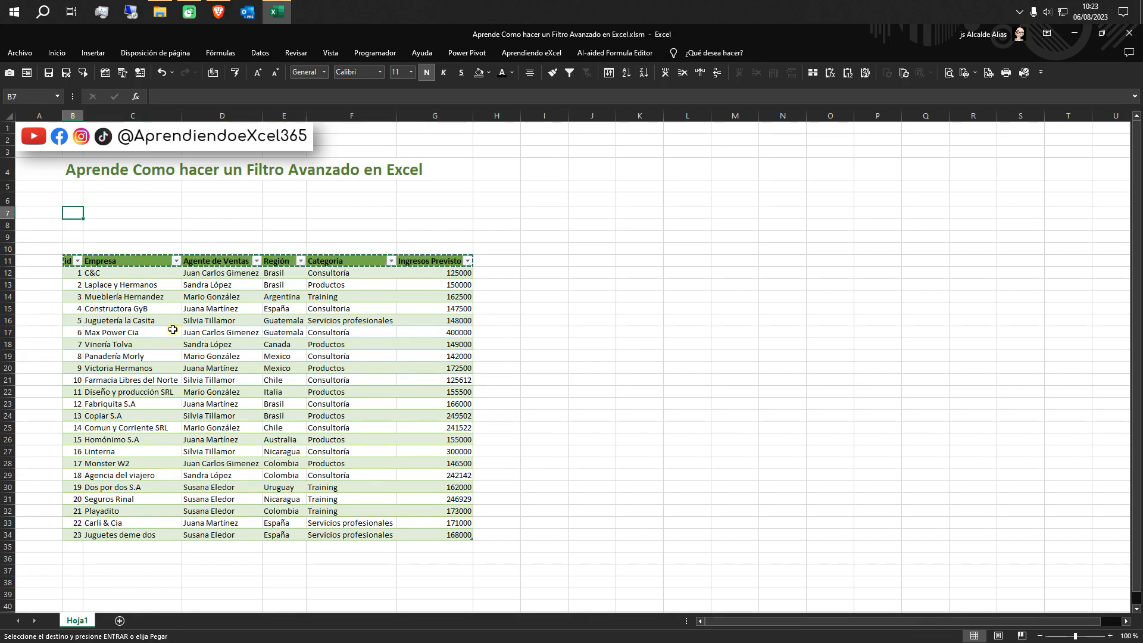
{"action": "right_click", "coordinate": [73, 215]}
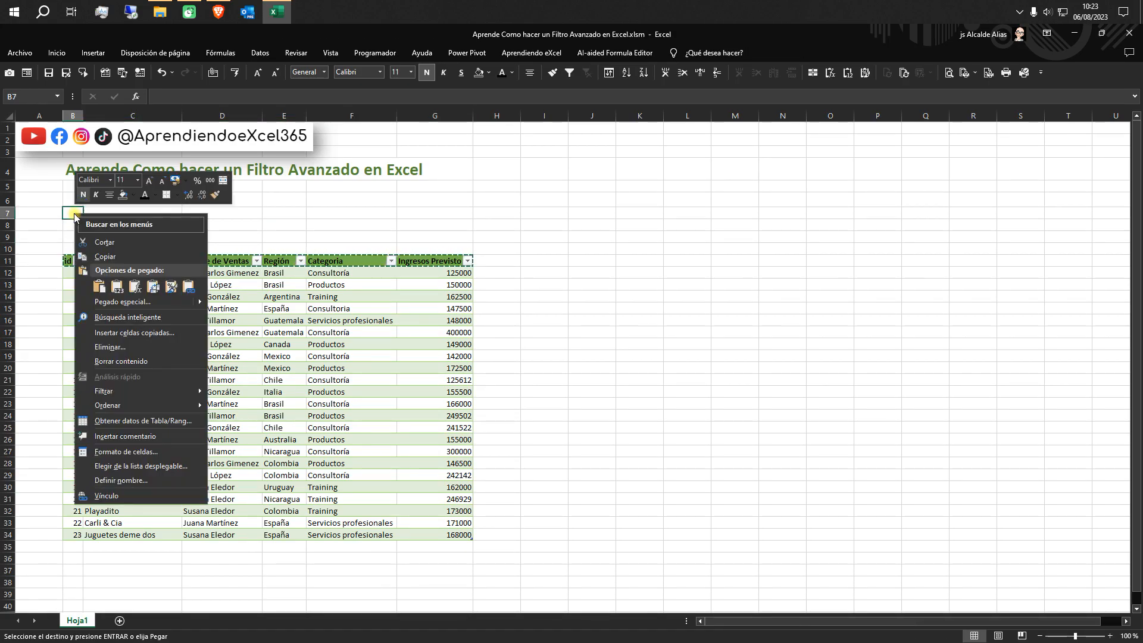
{"action": "left_click", "coordinate": [108, 280]}
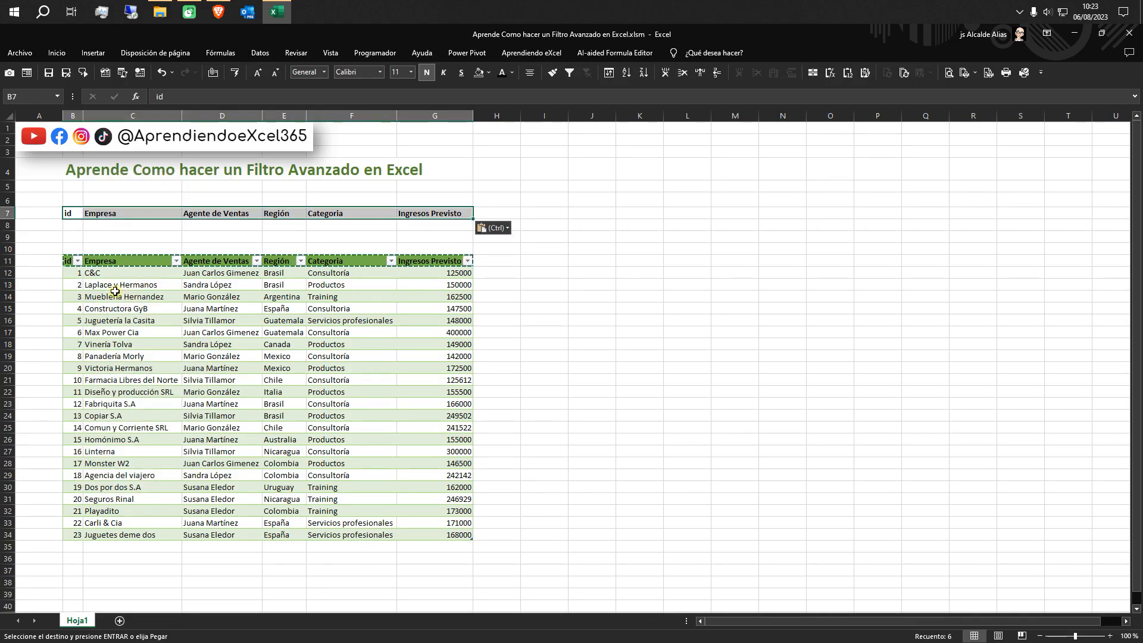
- Turn the copied headings in B7:G7 into a table with headers
{"action": "key", "text": "Escape"}
{"action": "key", "text": "ctrl+t"}
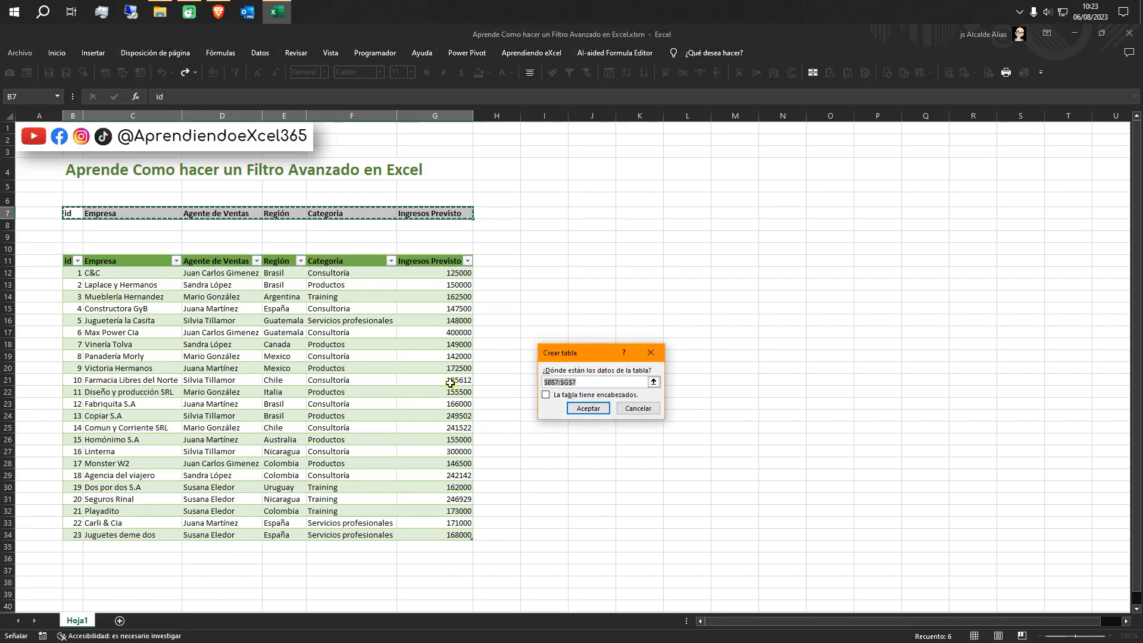
{"action": "left_click", "coordinate": [546, 394]}
{"action": "left_click", "coordinate": [584, 409]}
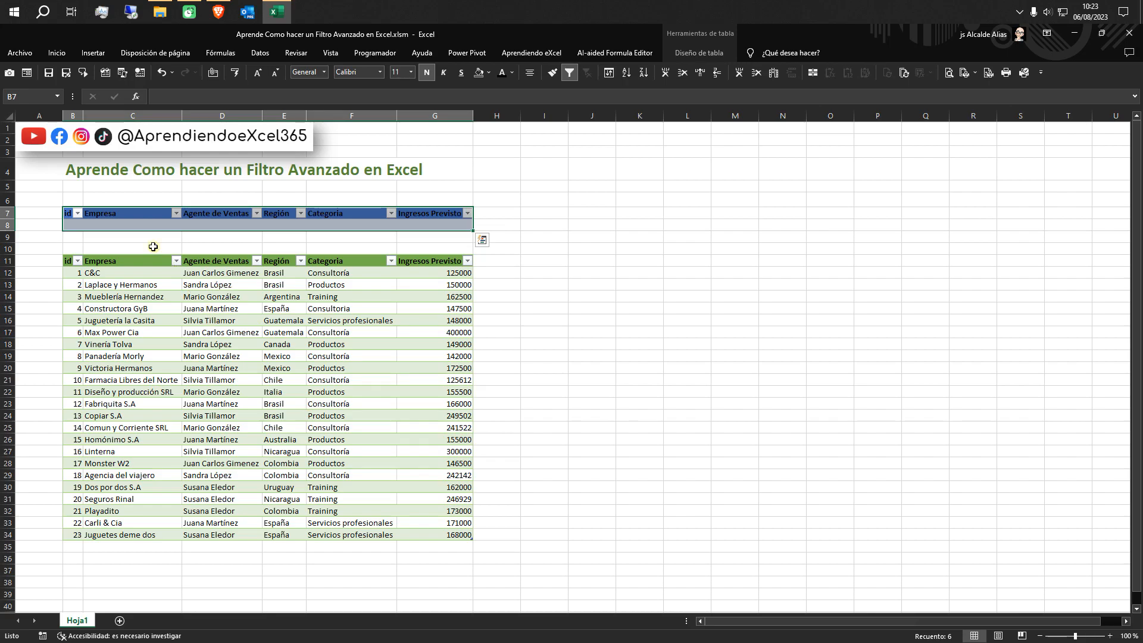
- Change the header text of the new search table in row 7 to white
{"action": "left_click", "coordinate": [137, 226]}
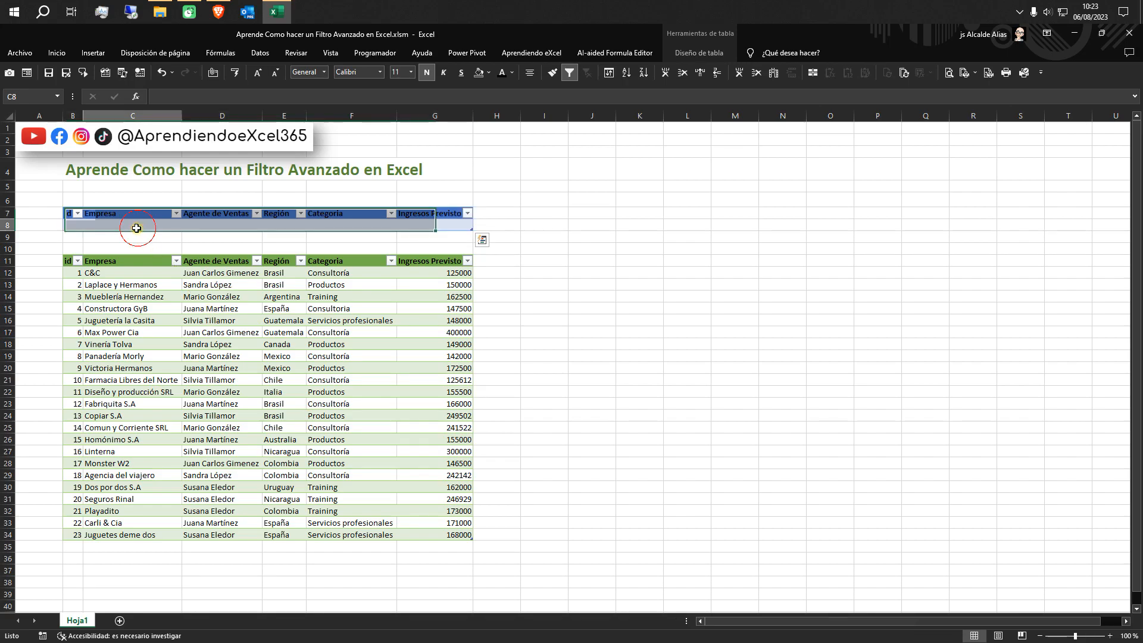
{"action": "left_click", "coordinate": [63, 213]}
{"action": "left_click", "coordinate": [511, 76]}
{"action": "left_click", "coordinate": [504, 115]}
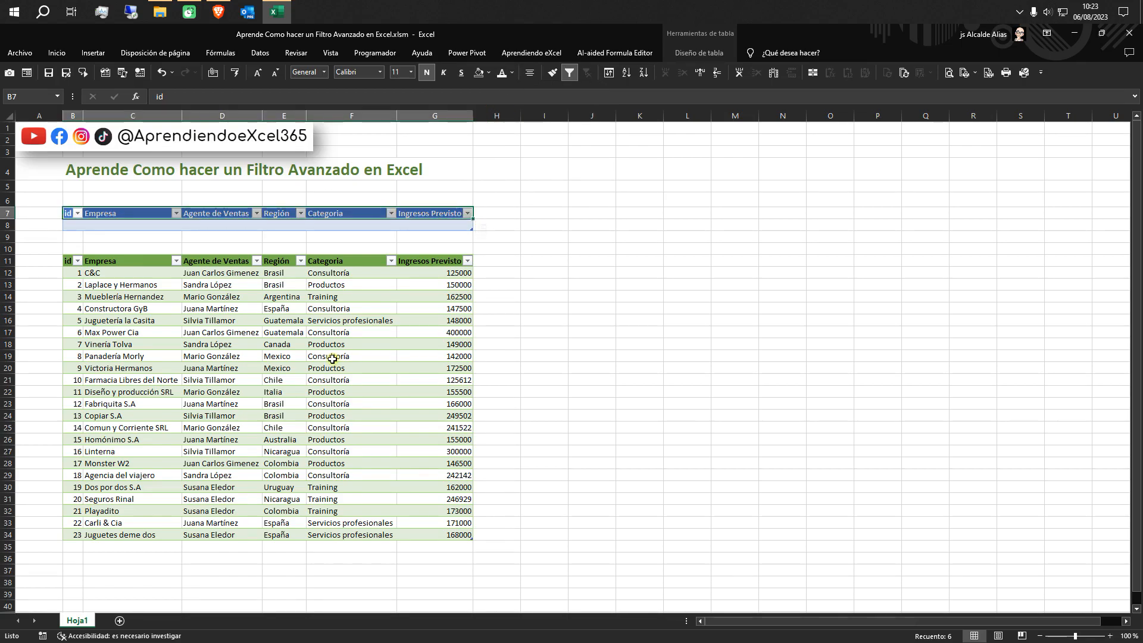
- Enter the label "Buscador:" in cell B6 above the search table
{"action": "left_click", "coordinate": [70, 201]}
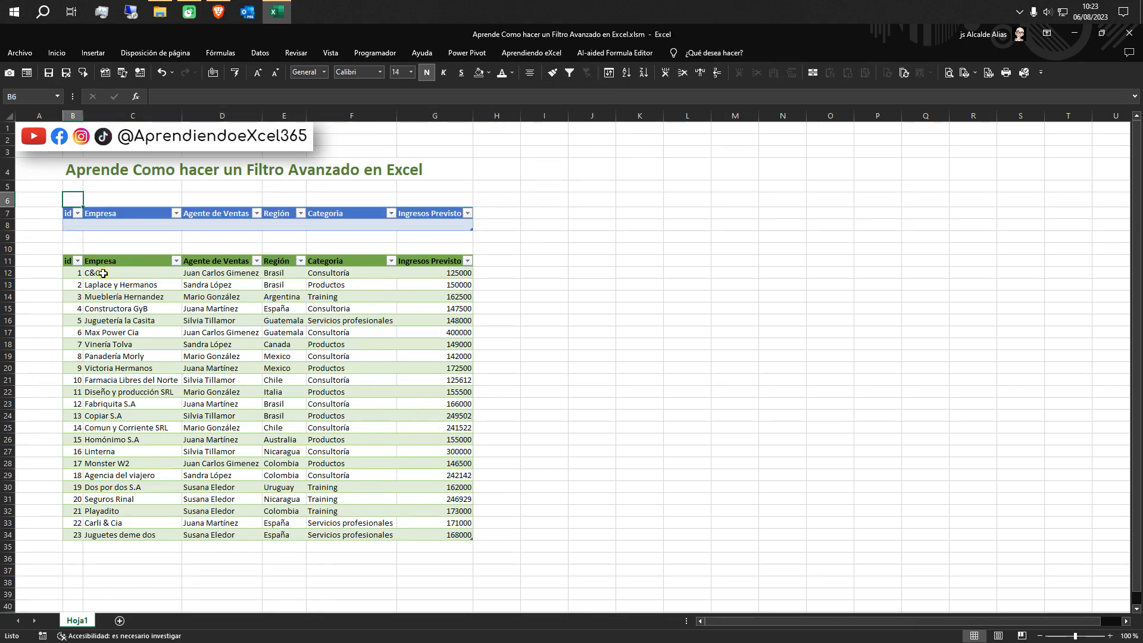
{"action": "type", "text": "Busc"}
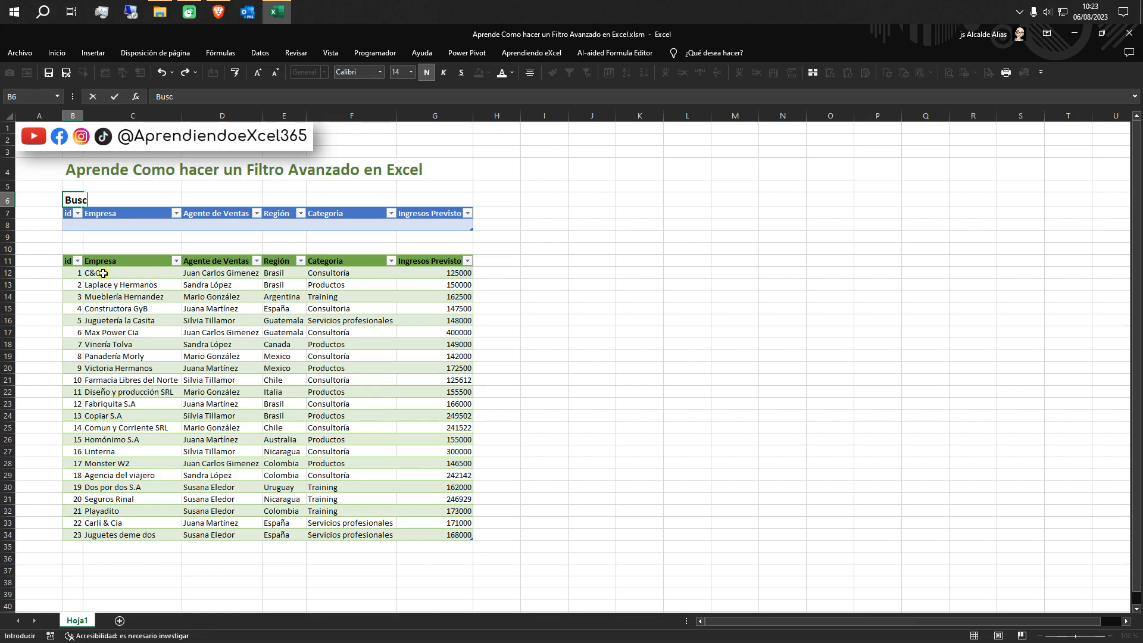
{"action": "type", "text": "ador:"}
{"action": "left_click", "coordinate": [144, 350]}
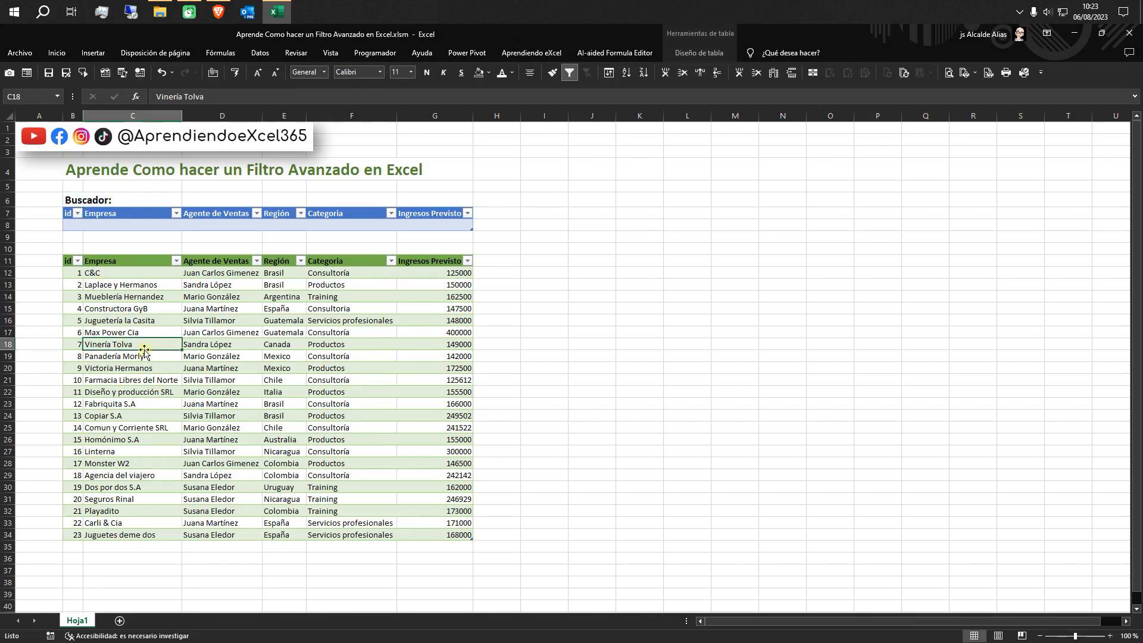
- Remove the header filter buttons from both the company data table and the search table
{"action": "left_click", "coordinate": [259, 366]}
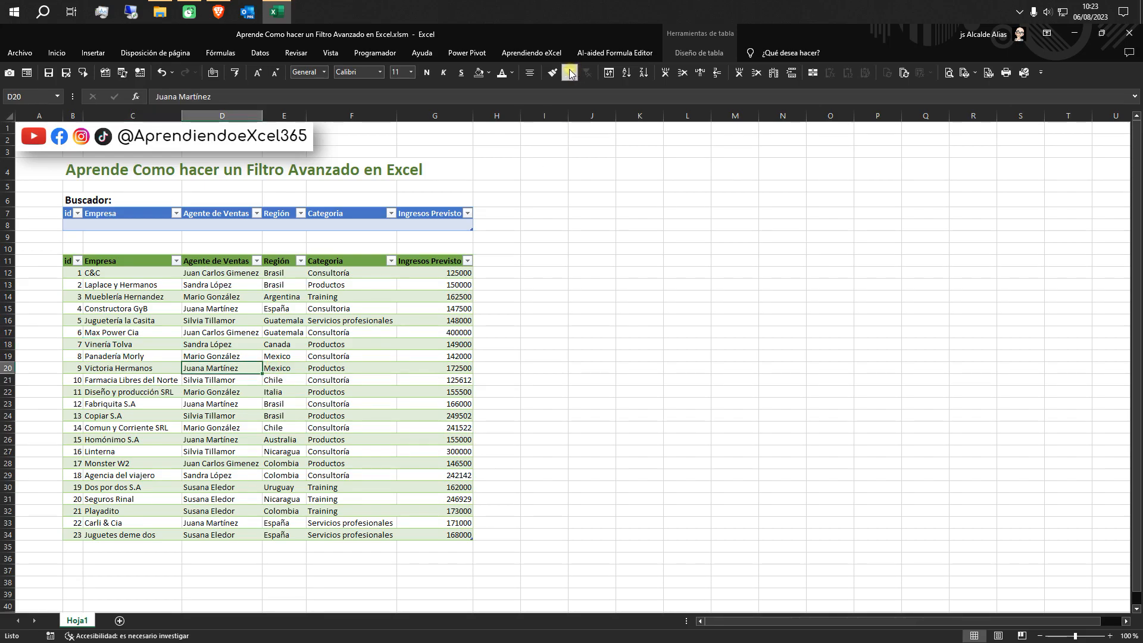
{"action": "left_click", "coordinate": [569, 72]}
{"action": "left_click", "coordinate": [326, 226]}
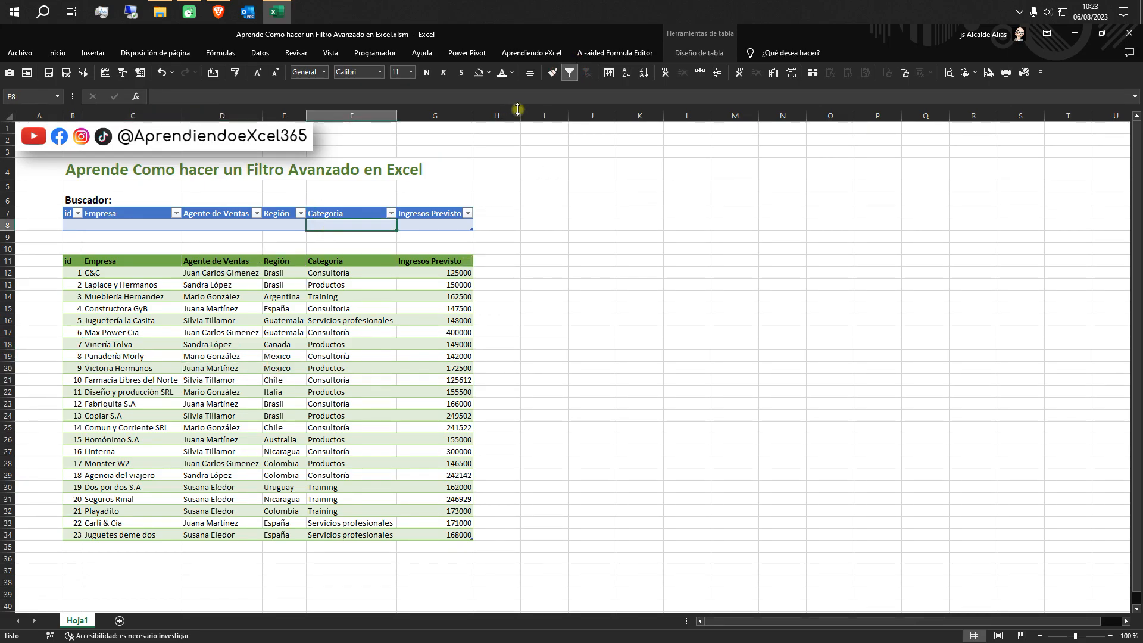
{"action": "left_click", "coordinate": [569, 72]}
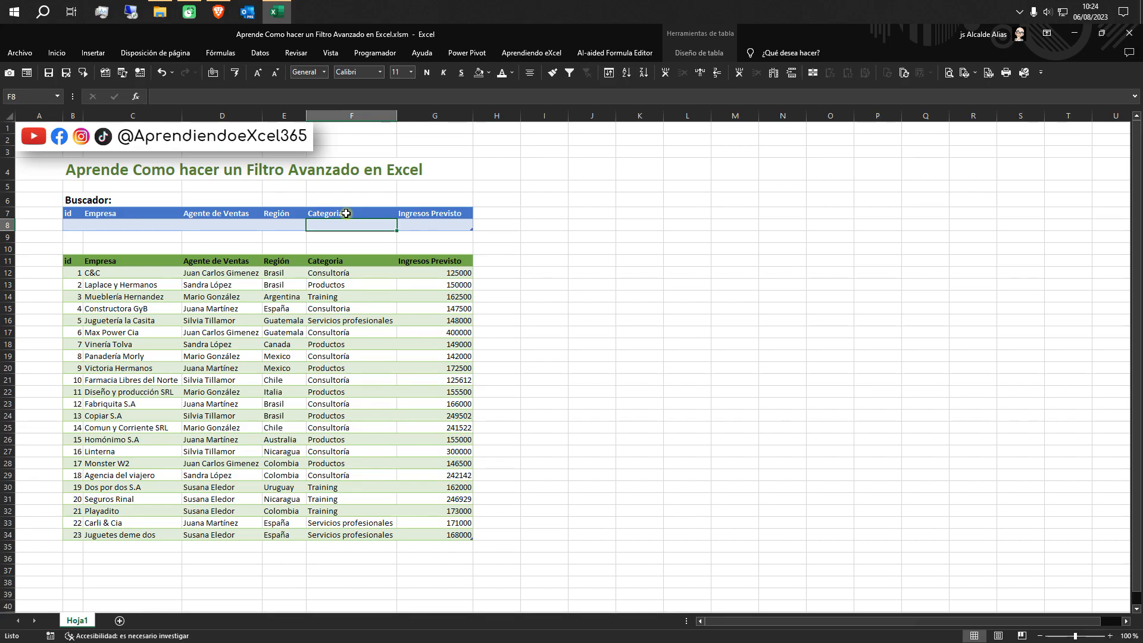
- Start recording a macro named Buscador, stored in this workbook
{"action": "left_click", "coordinate": [375, 53]}
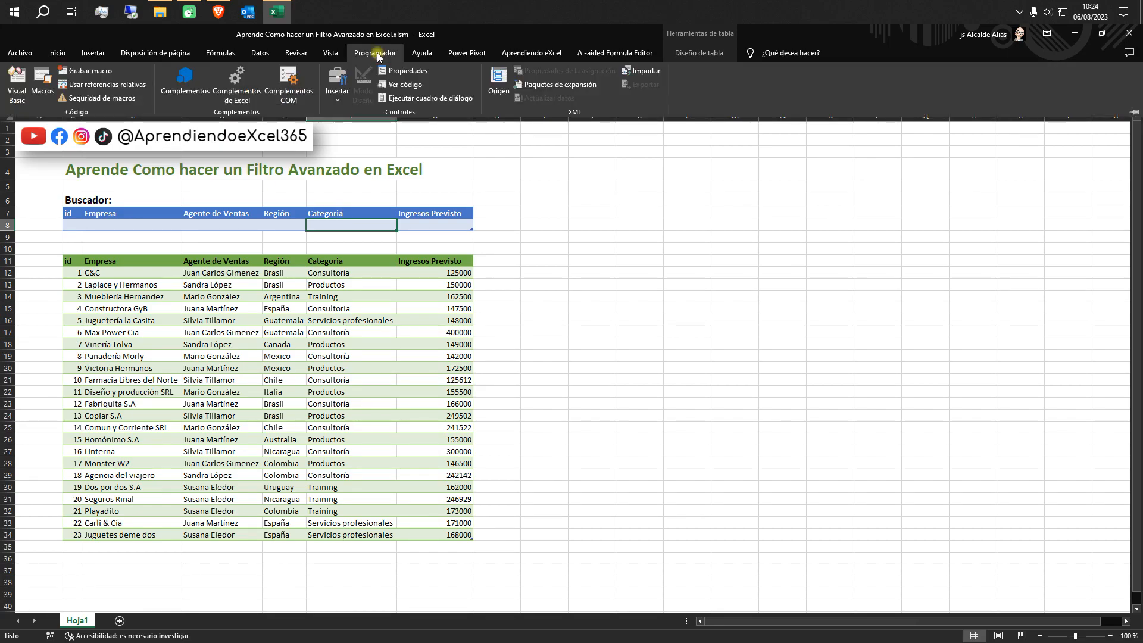
{"action": "left_click", "coordinate": [97, 72]}
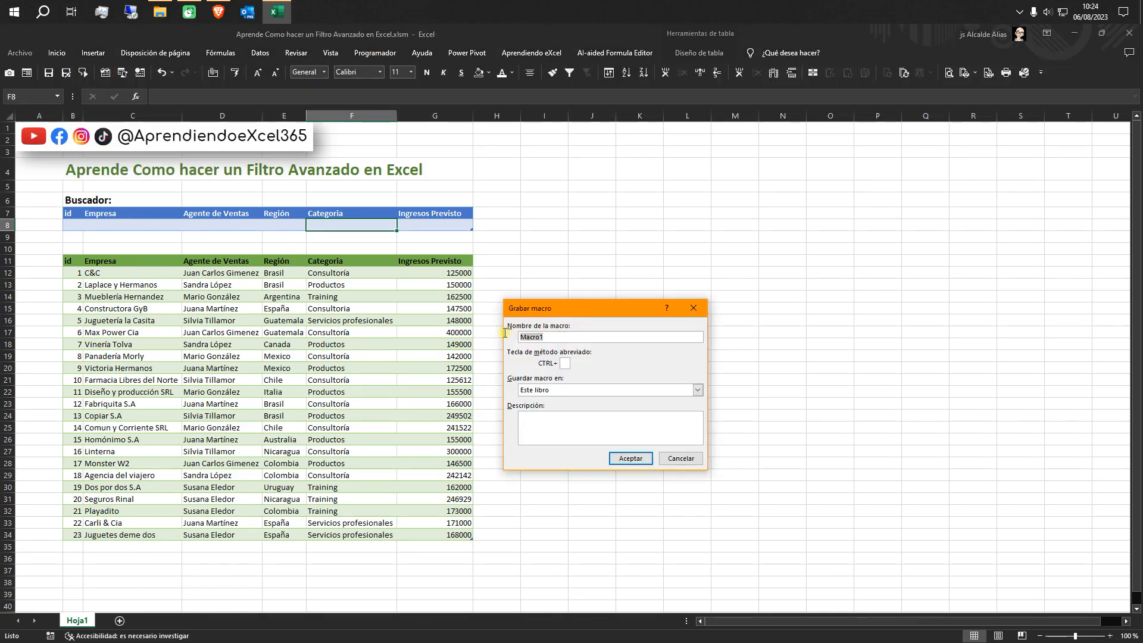
{"action": "type", "text": "Buscador"}
{"action": "left_click", "coordinate": [628, 458]}
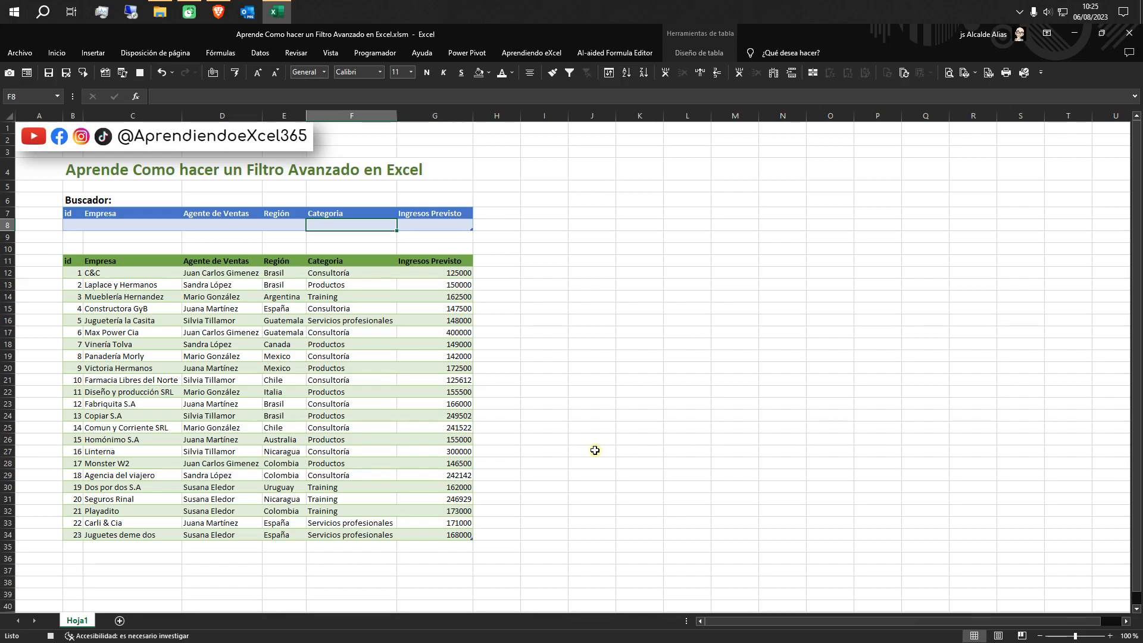
{"action": "left_click", "coordinate": [312, 381]}
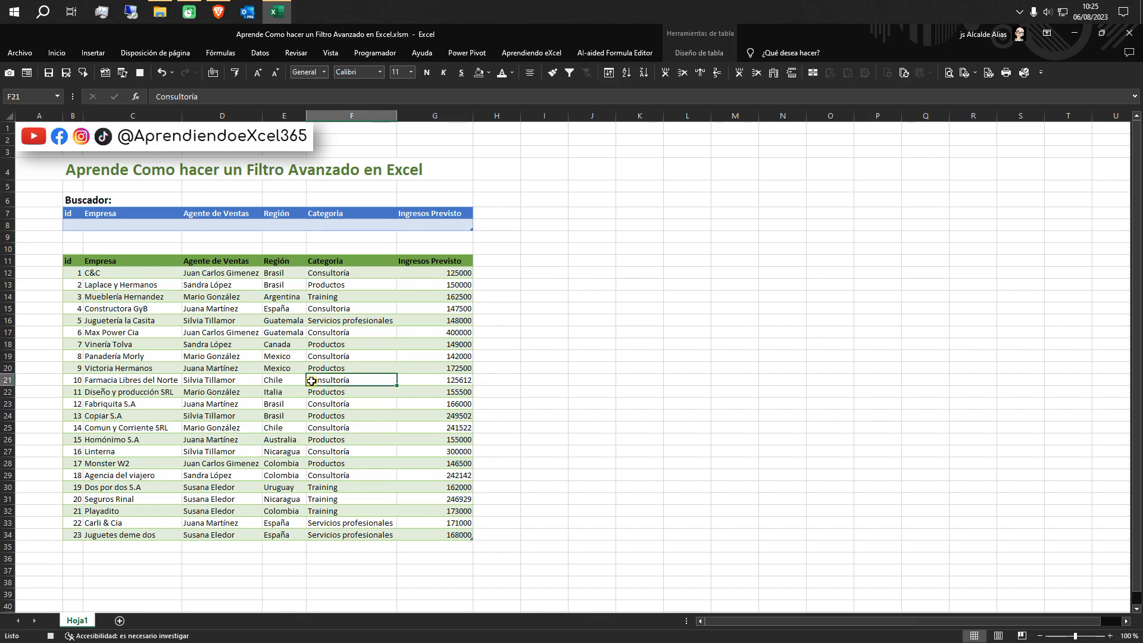
{"action": "left_click", "coordinate": [258, 54]}
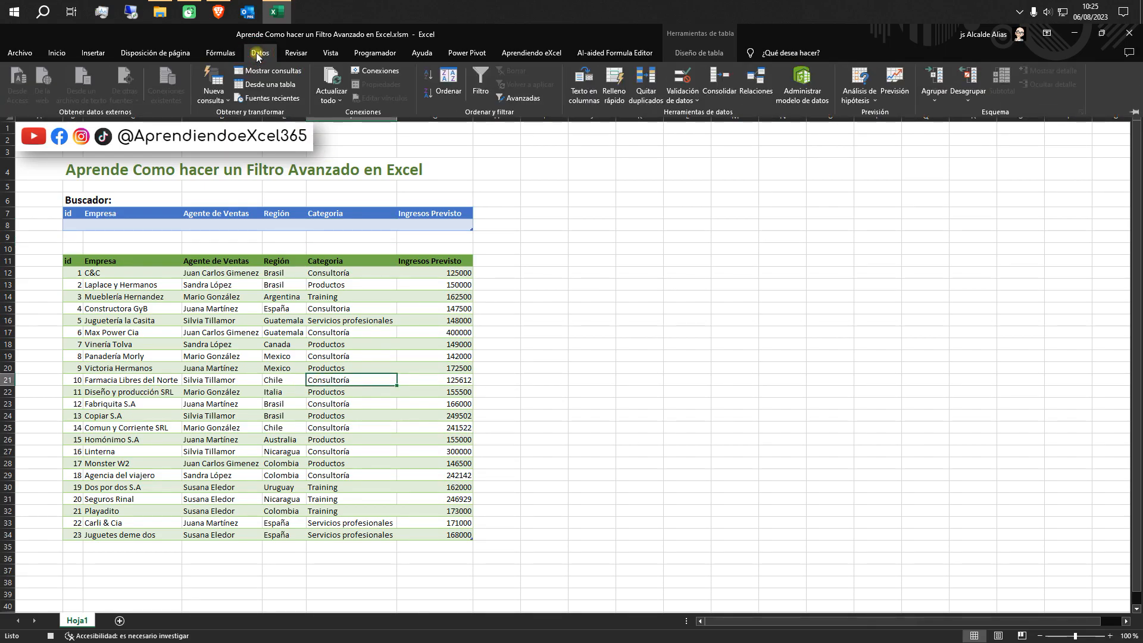
{"action": "left_click", "coordinate": [518, 102]}
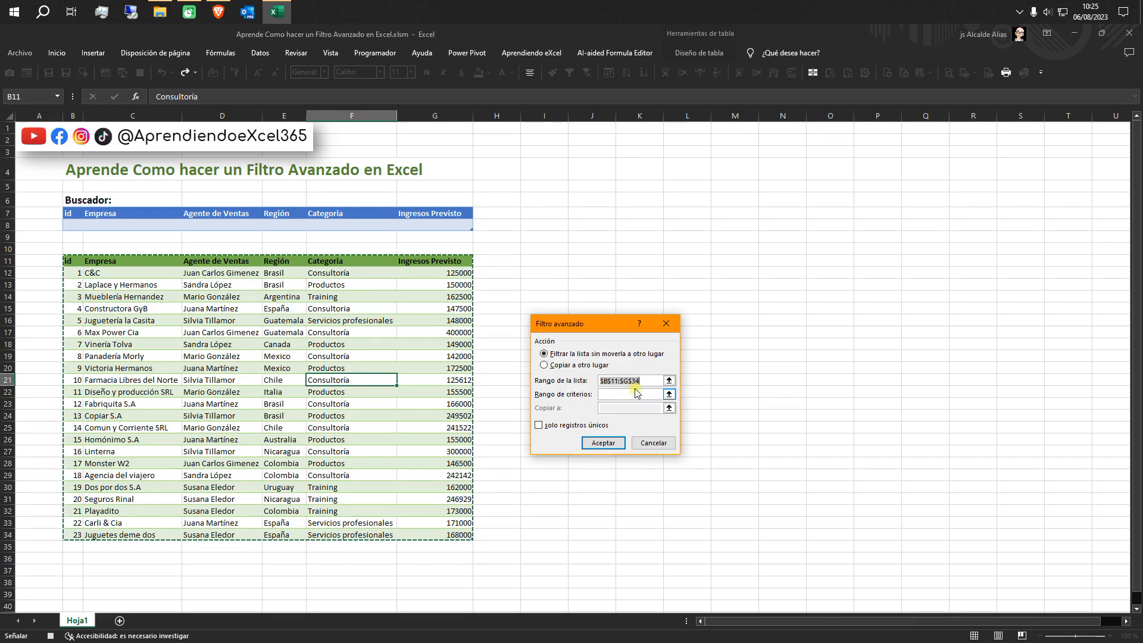
{"action": "left_click", "coordinate": [666, 323]}
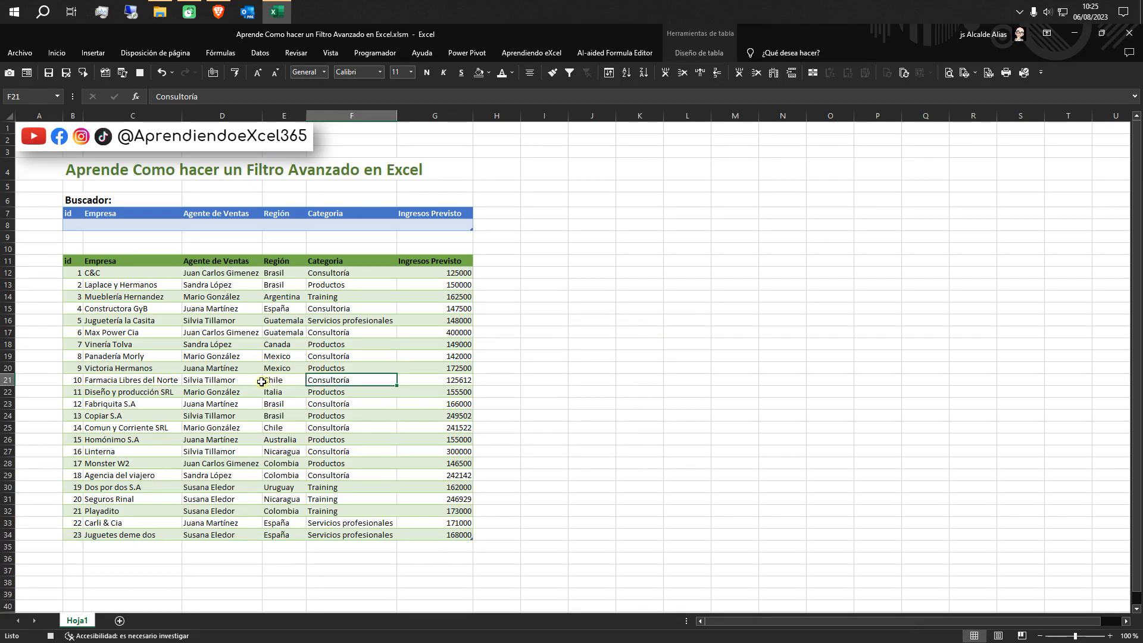
- Define the name Rng_Empresas for the whole company data table including its headers, with workbook scope
{"action": "left_click", "coordinate": [70, 263]}
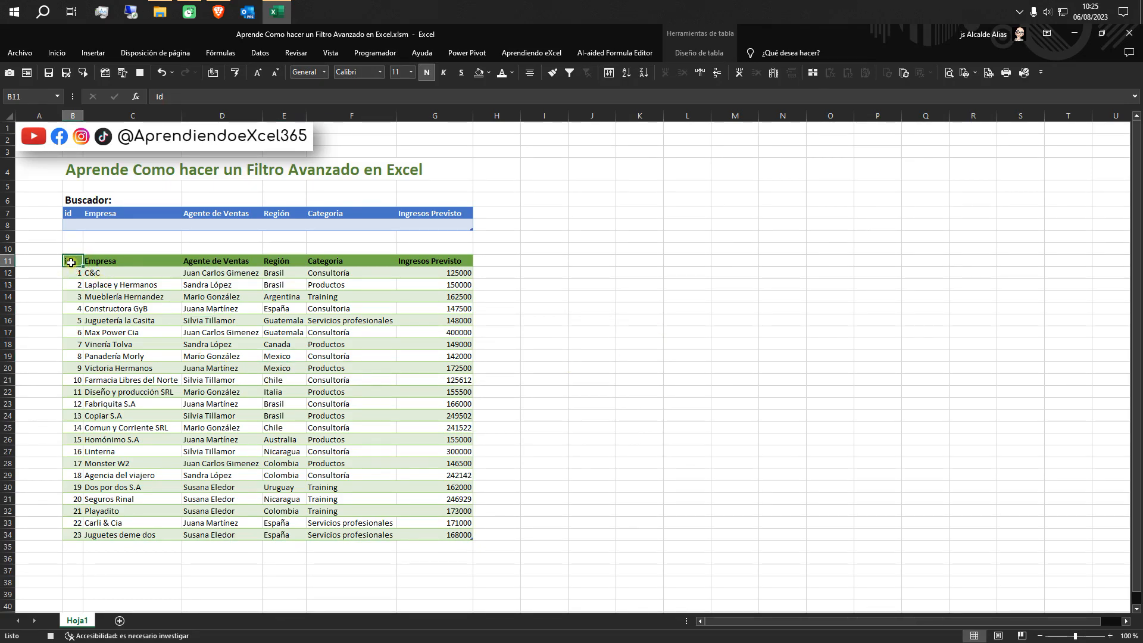
{"action": "key", "text": "ctrl+shift+Right"}
{"action": "key", "text": "ctrl+shift+Down"}
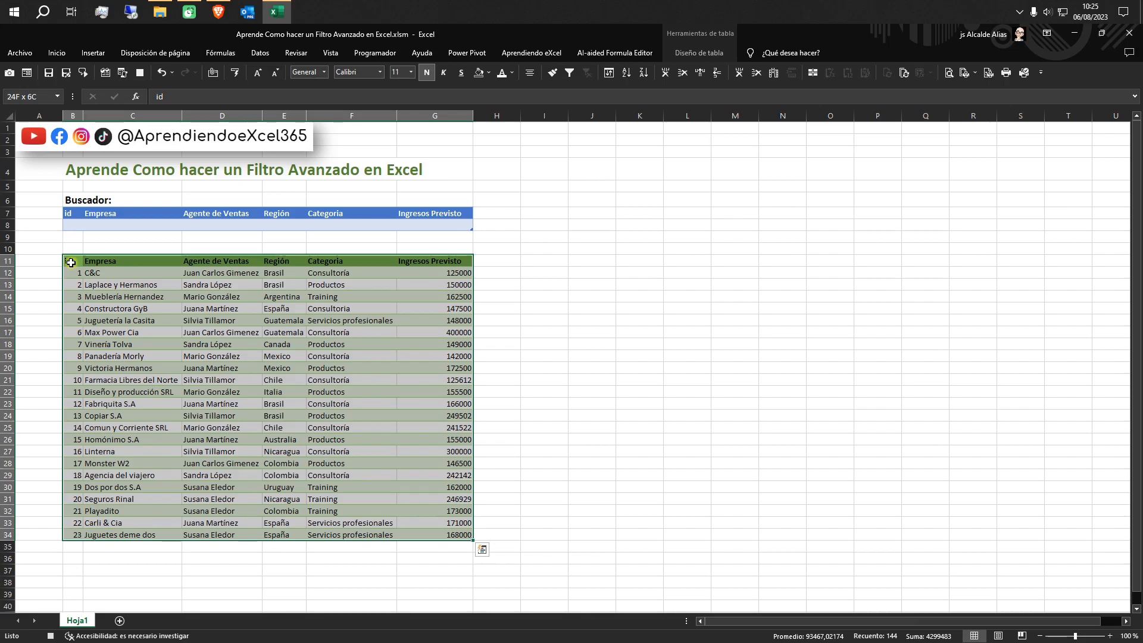
{"action": "left_click", "coordinate": [218, 54]}
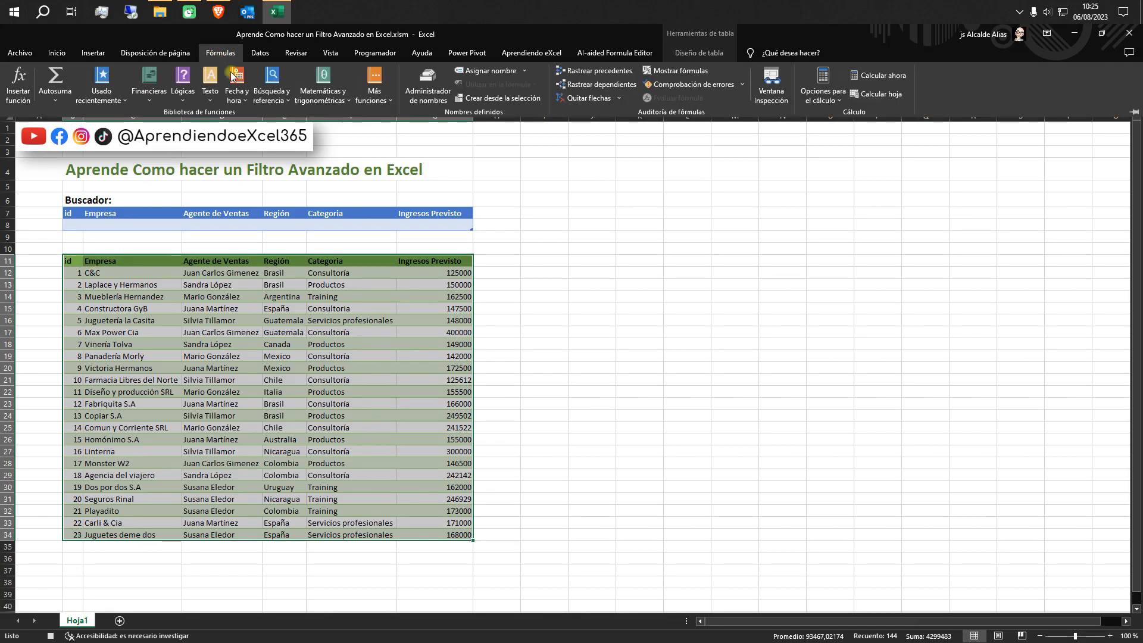
{"action": "left_click", "coordinate": [483, 72]}
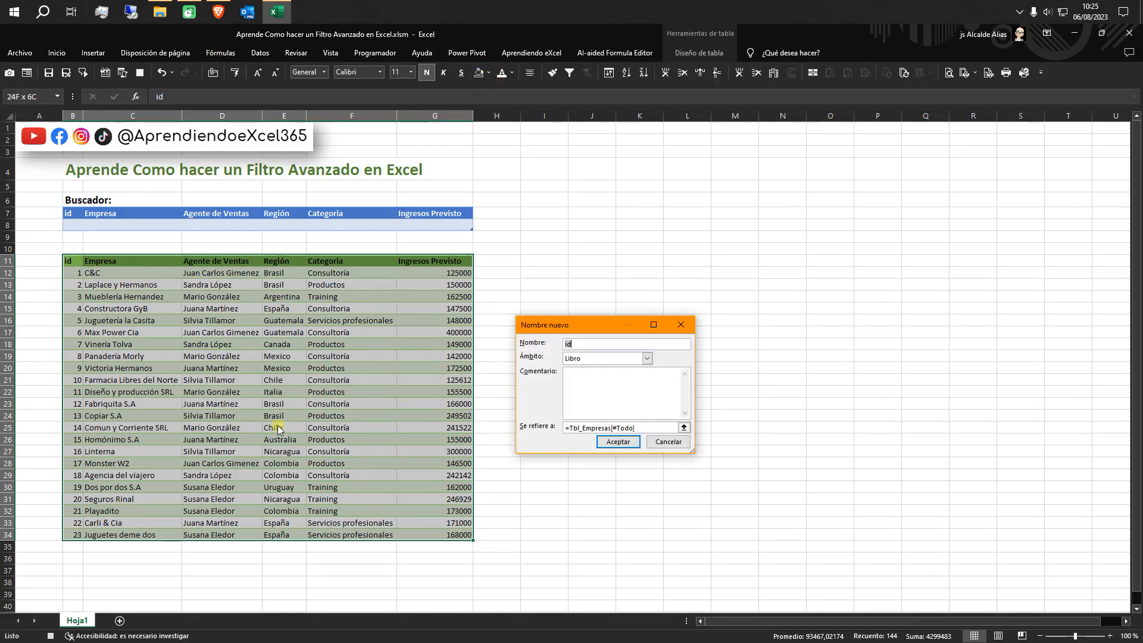
{"action": "double_click", "coordinate": [584, 344]}
{"action": "key", "text": "BackSpace"}
{"action": "type", "text": "Rng_Empresas"}
{"action": "left_click", "coordinate": [618, 441]}
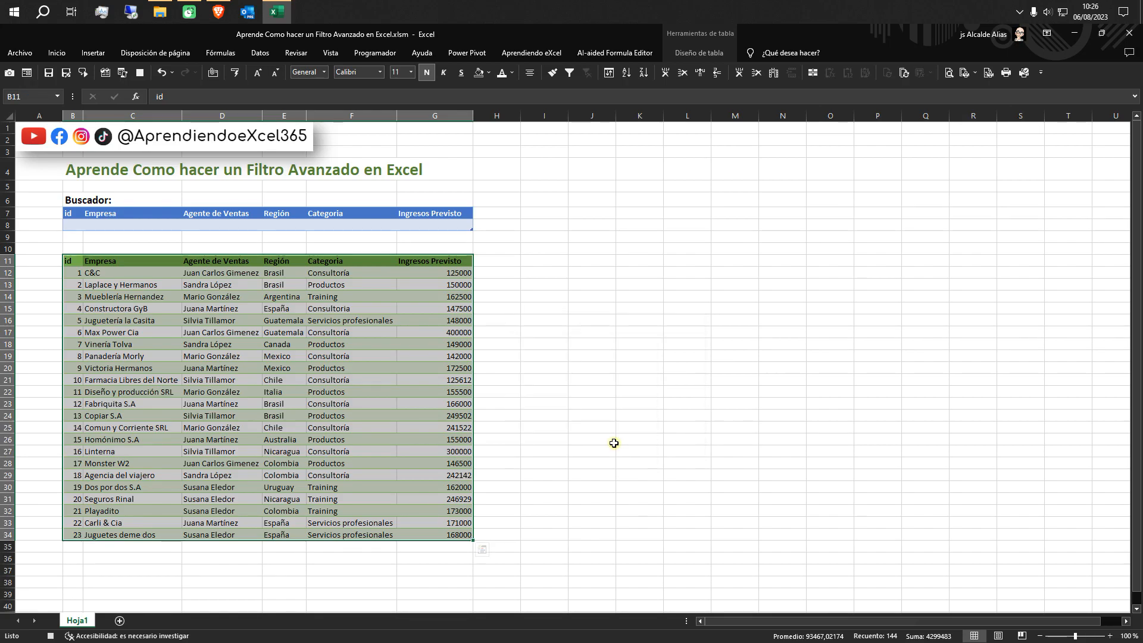
- Define the name Rng_Buscador for the search table range B7:G8, with workbook scope
{"action": "left_click_drag", "start_coordinate": [69, 214], "coordinate": [428, 223]}
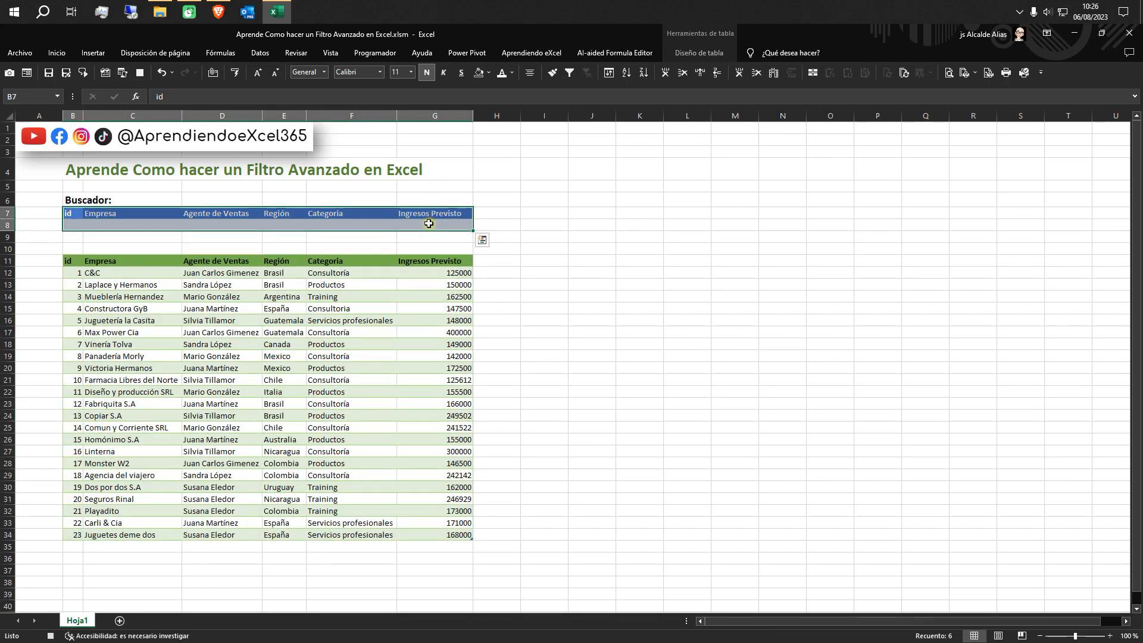
{"action": "left_click", "coordinate": [213, 51]}
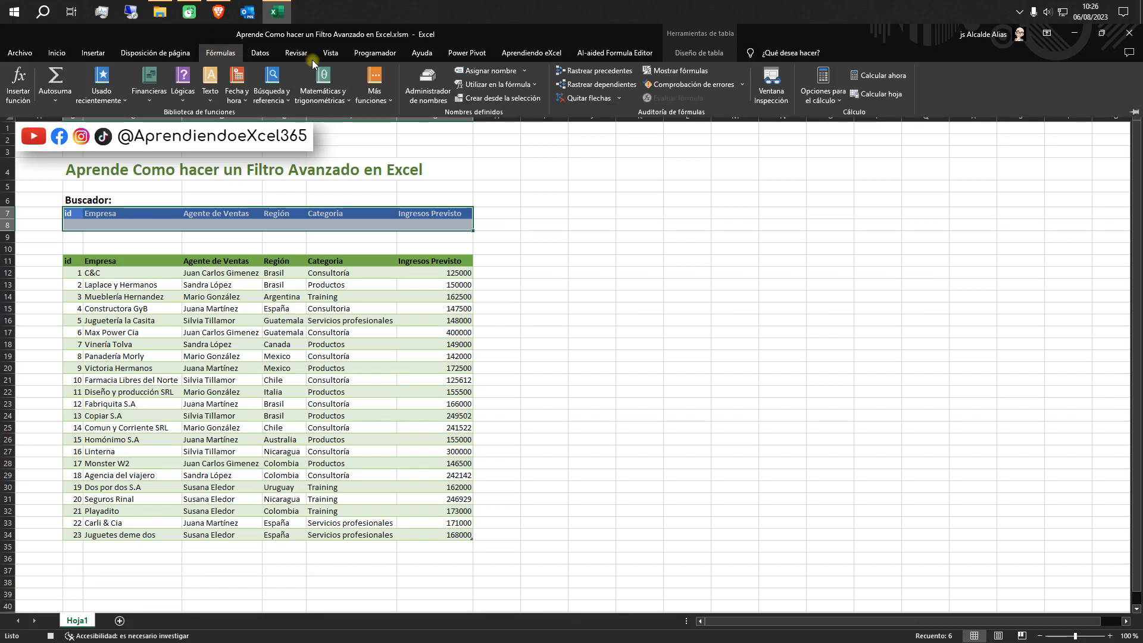
{"action": "left_click", "coordinate": [490, 70]}
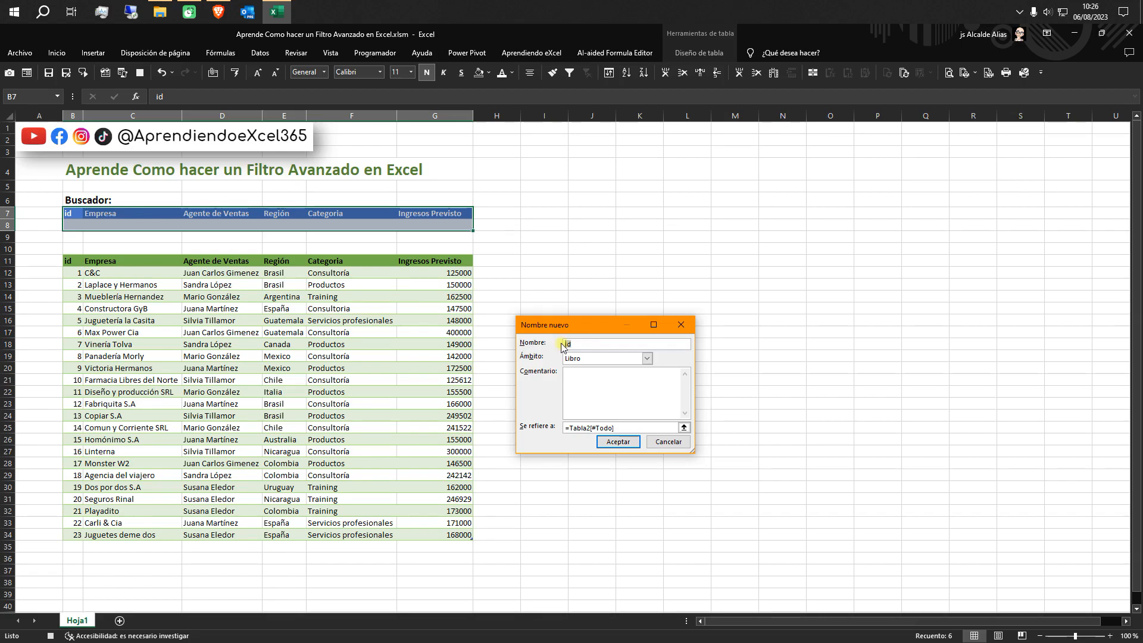
{"action": "type", "text": "Rn"}
{"action": "type", "text": "g_Buscador"}
{"action": "left_click", "coordinate": [608, 443]}
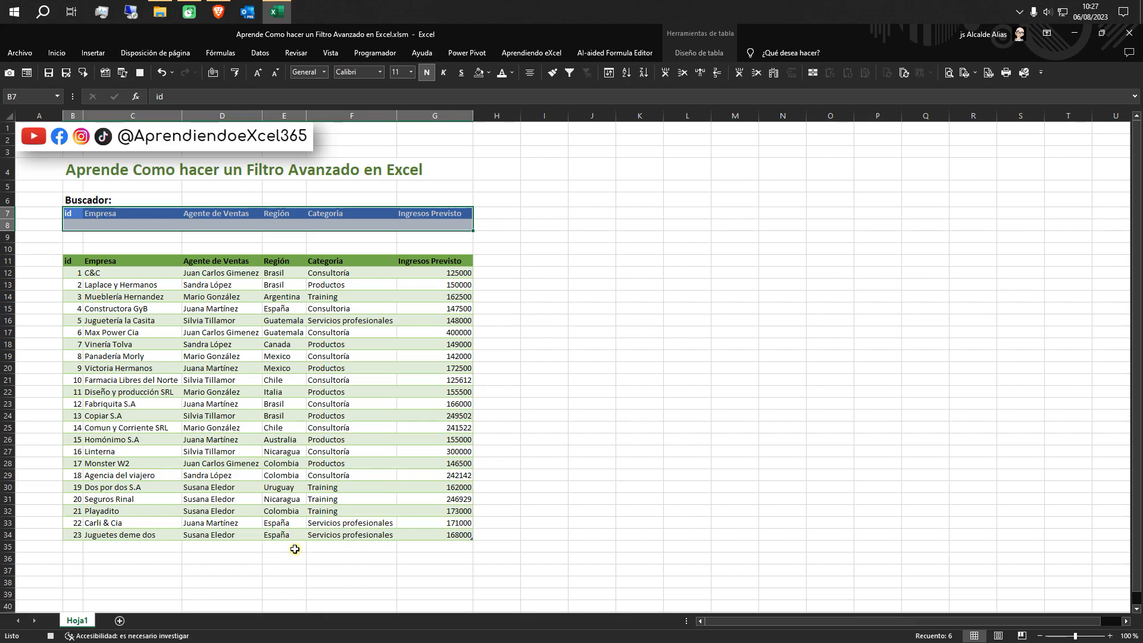
- Stop the current macro recording and start recording a new macro named Buscar, stored in this workbook
{"action": "left_click", "coordinate": [140, 73]}
{"action": "left_click", "coordinate": [232, 334]}
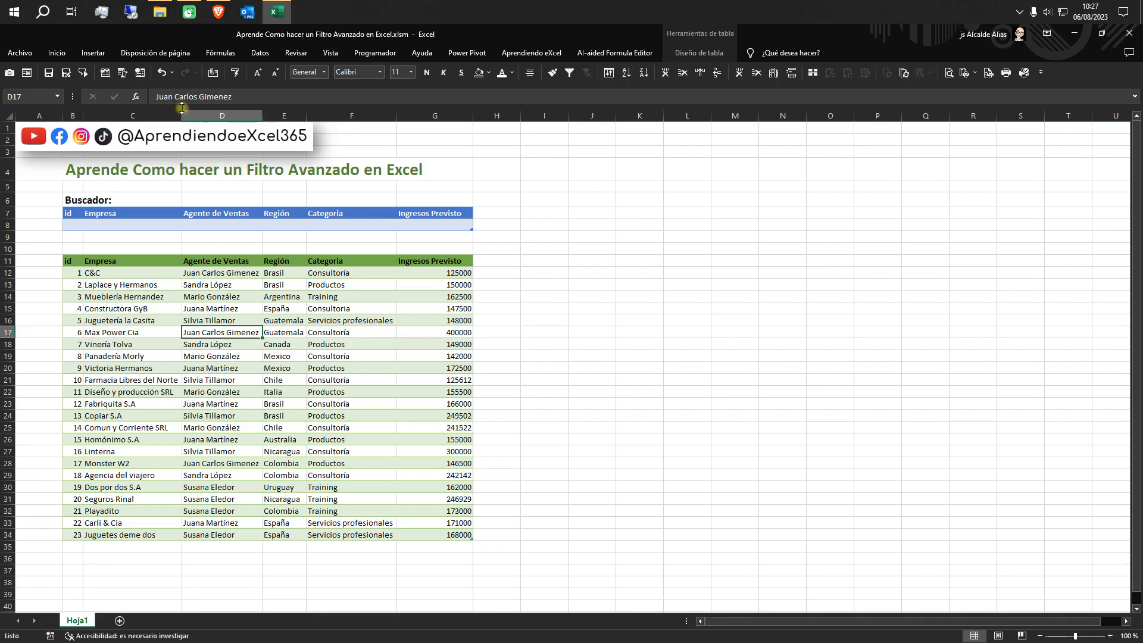
{"action": "left_click", "coordinate": [379, 53]}
{"action": "left_click", "coordinate": [98, 73]}
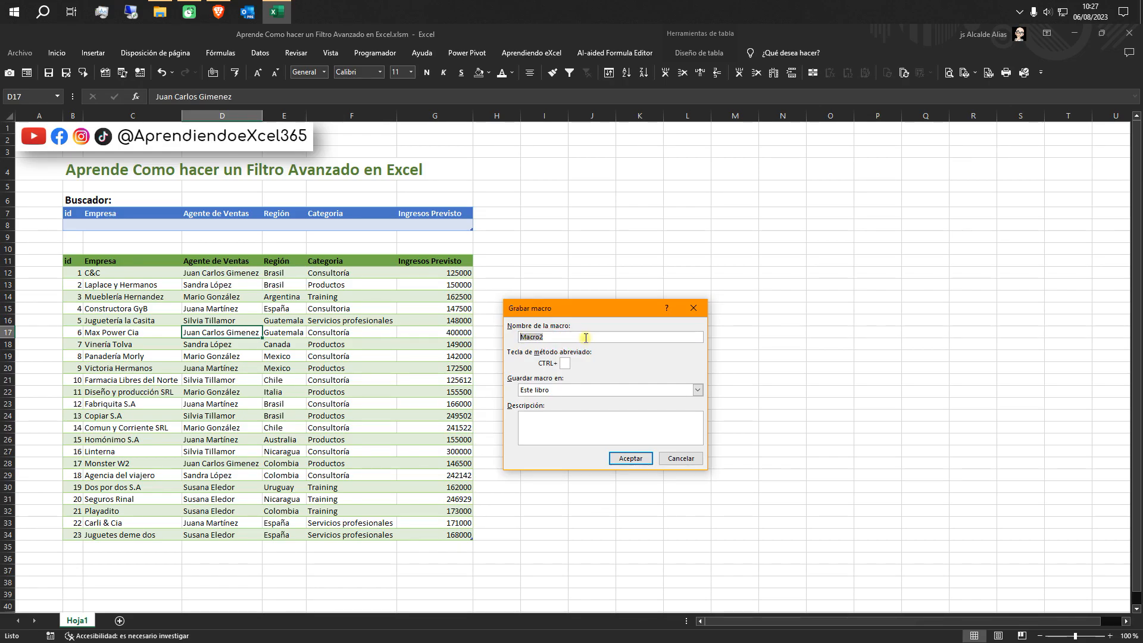
{"action": "type", "text": "Busc"}
{"action": "left_click", "coordinate": [621, 459]}
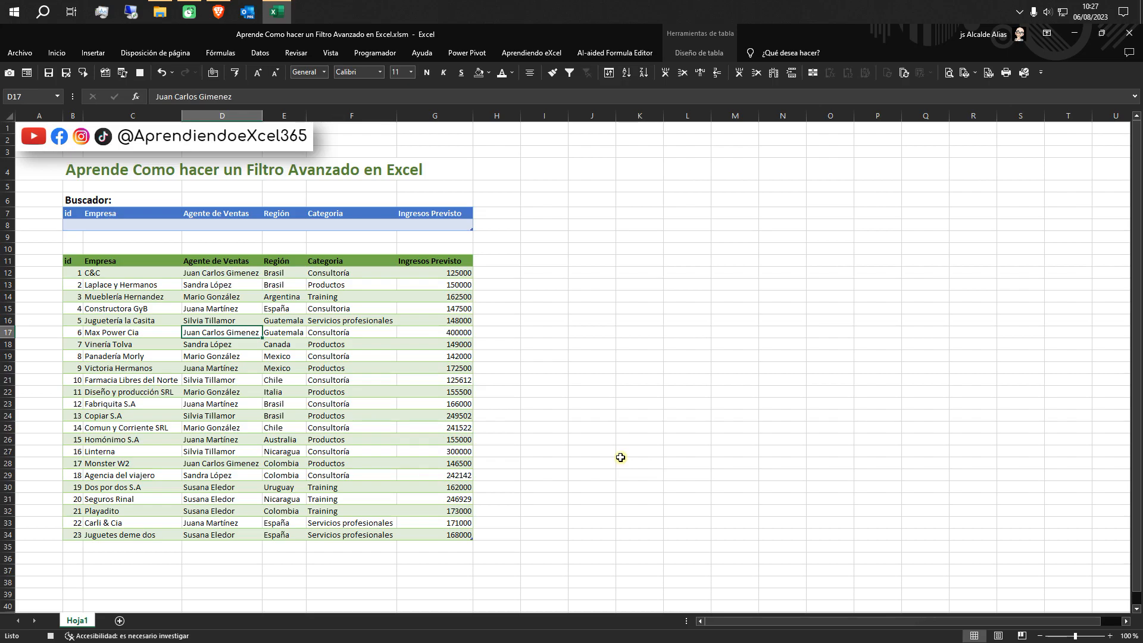
- Start an advanced filter that uses the whole company table, Tbl_Empresas[#Todo], as its list range
{"action": "left_click", "coordinate": [261, 53]}
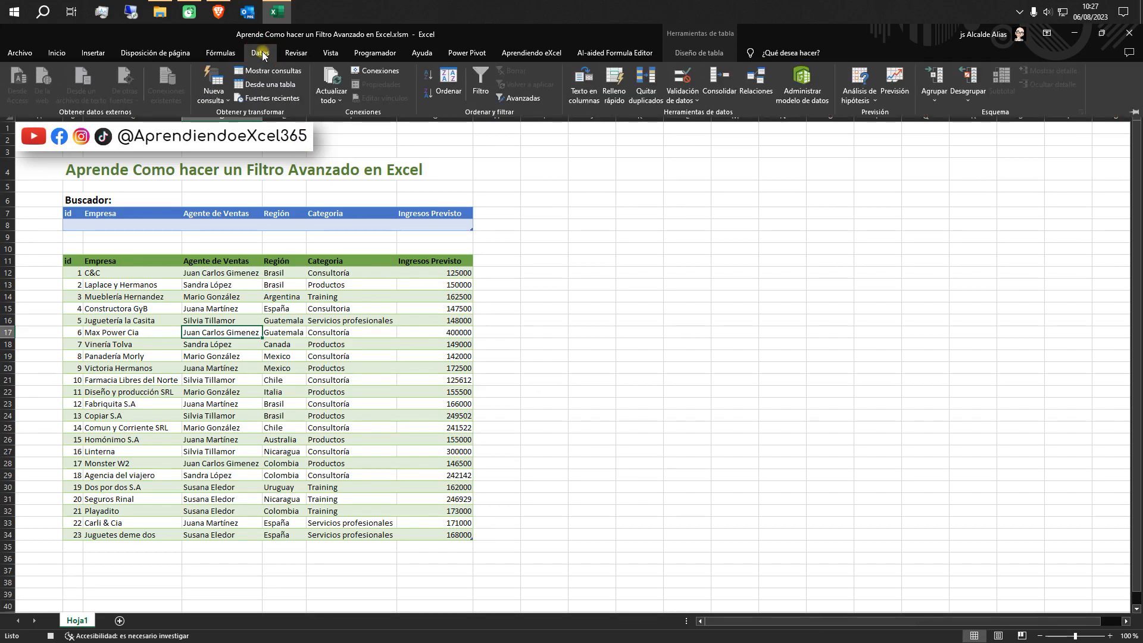
{"action": "left_click", "coordinate": [515, 97]}
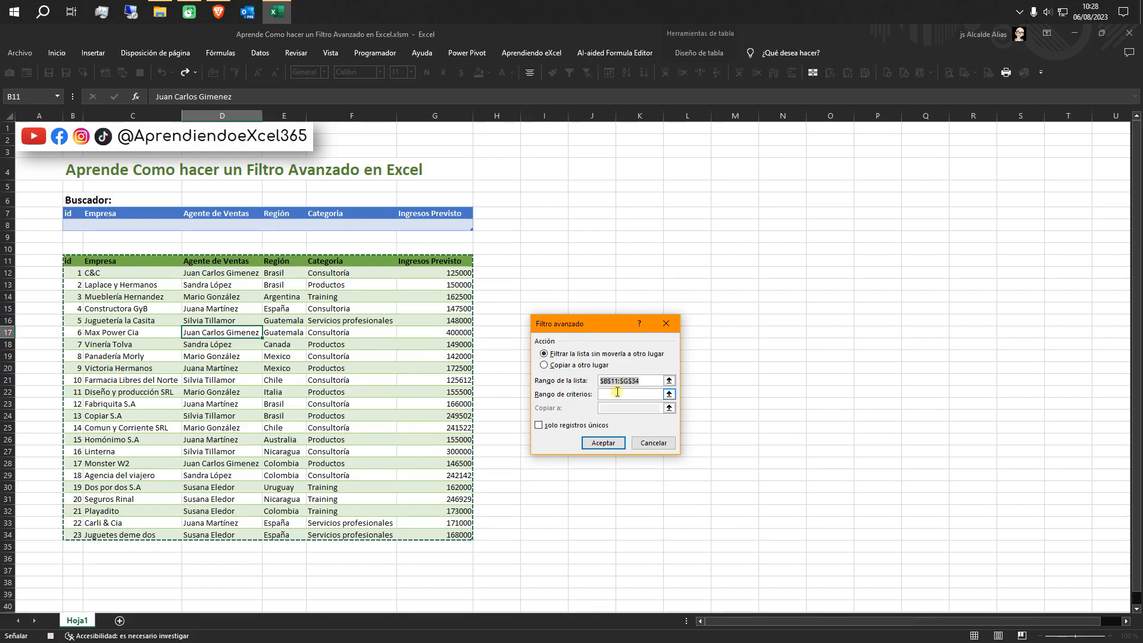
{"action": "left_click_drag", "start_coordinate": [644, 384], "coordinate": [595, 381]}
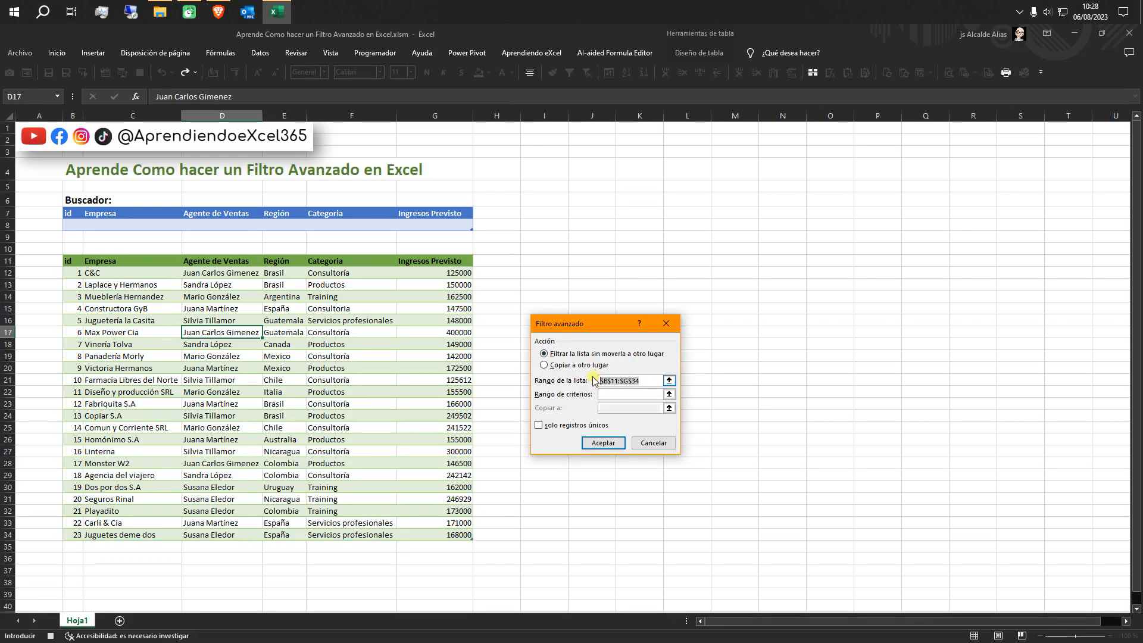
{"action": "key", "text": "BackSpace"}
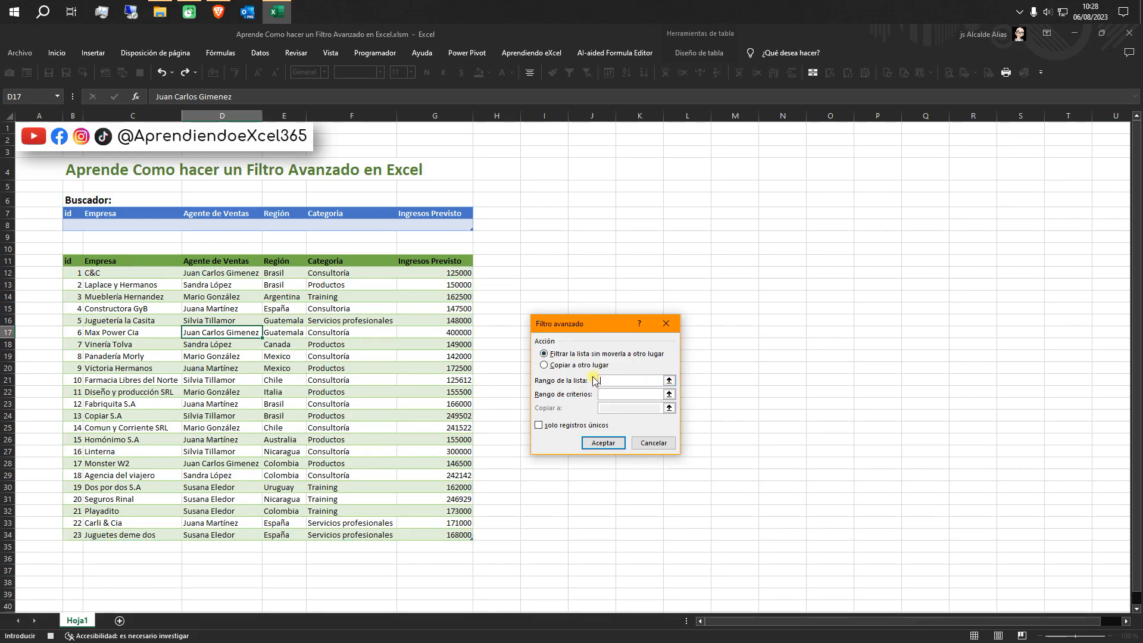
{"action": "left_click", "coordinate": [76, 264]}
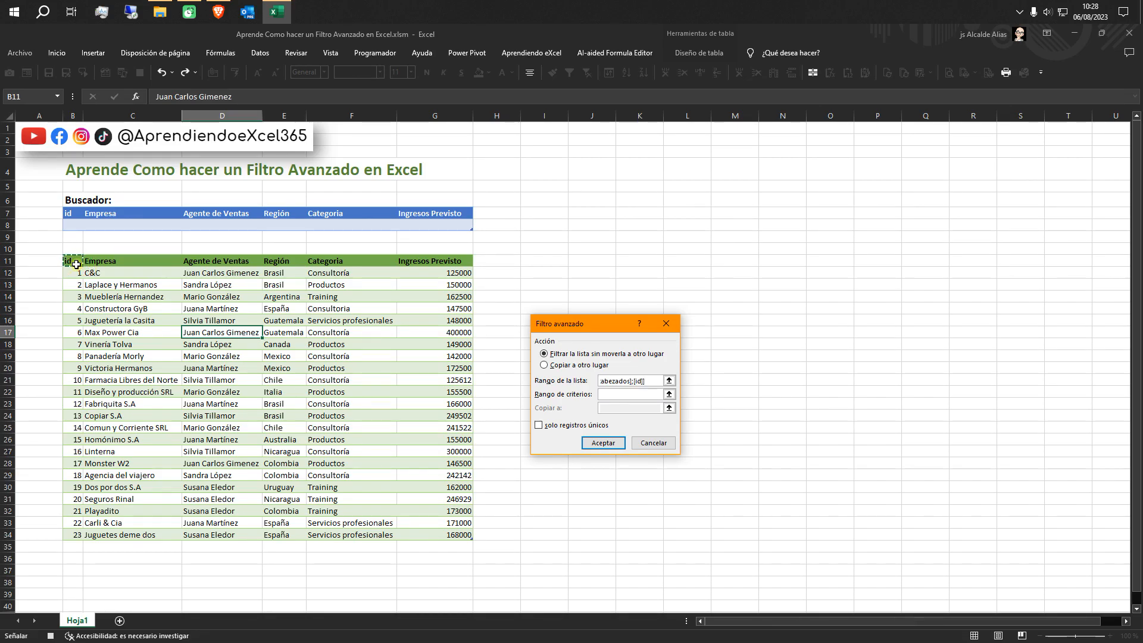
{"action": "left_click_drag", "start_coordinate": [76, 265], "coordinate": [468, 534]}
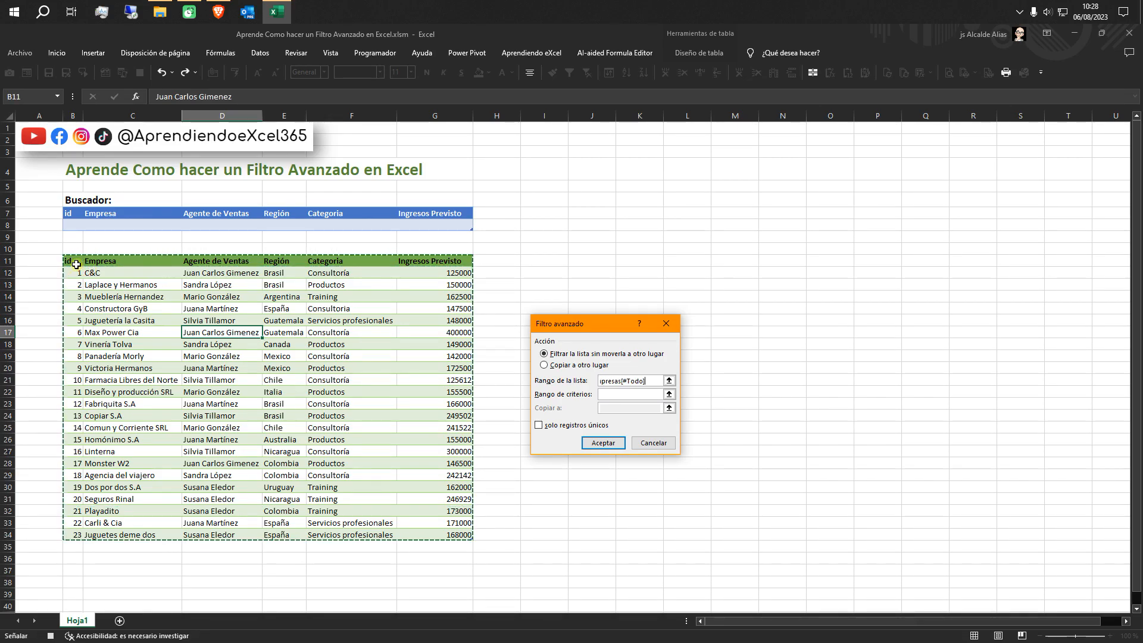
{"action": "left_click", "coordinate": [659, 381]}
{"action": "left_click_drag", "start_coordinate": [600, 381], "coordinate": [594, 388]}
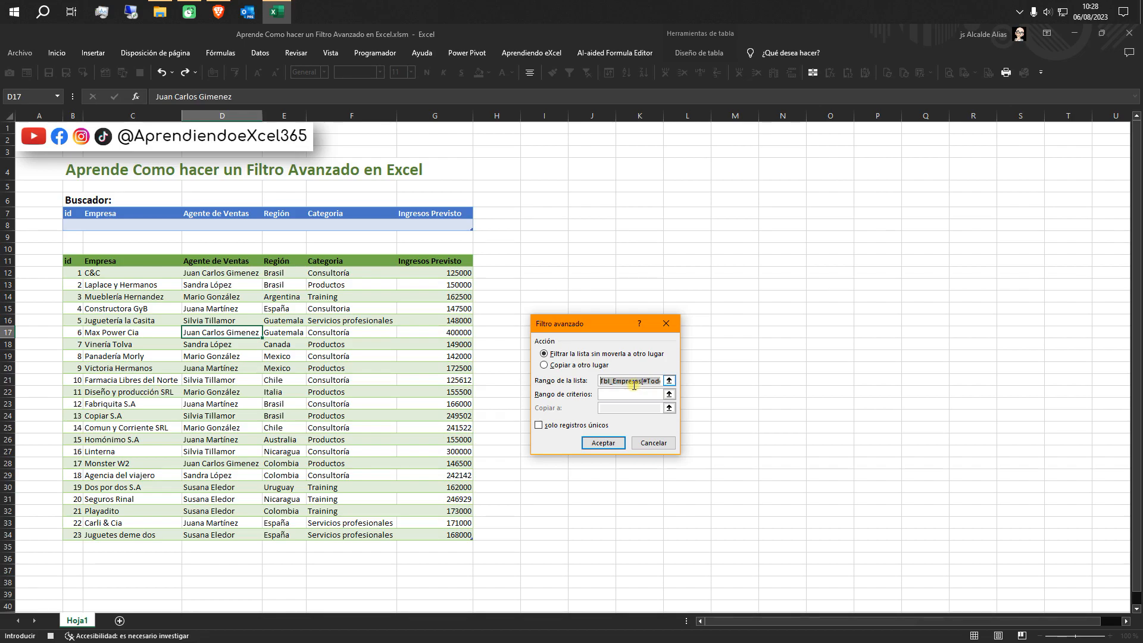
- Set the criteria range to the whole search table, Tabla2[#Todo], and apply the advanced filter in place
{"action": "left_click", "coordinate": [612, 396]}
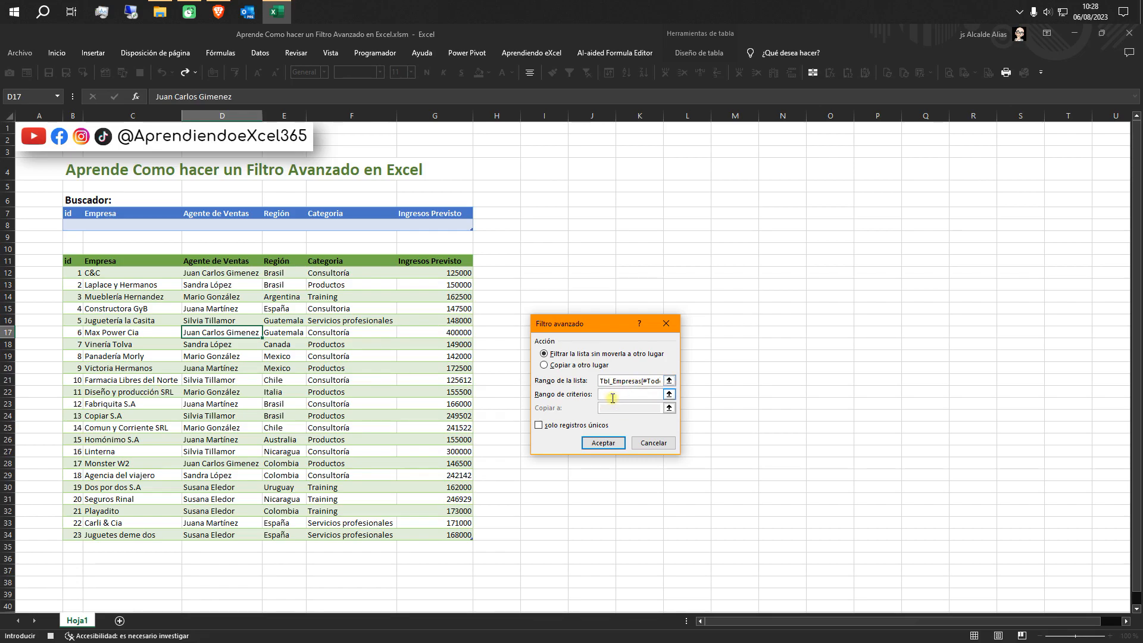
{"action": "left_click", "coordinate": [73, 215]}
{"action": "left_click", "coordinate": [73, 215]}
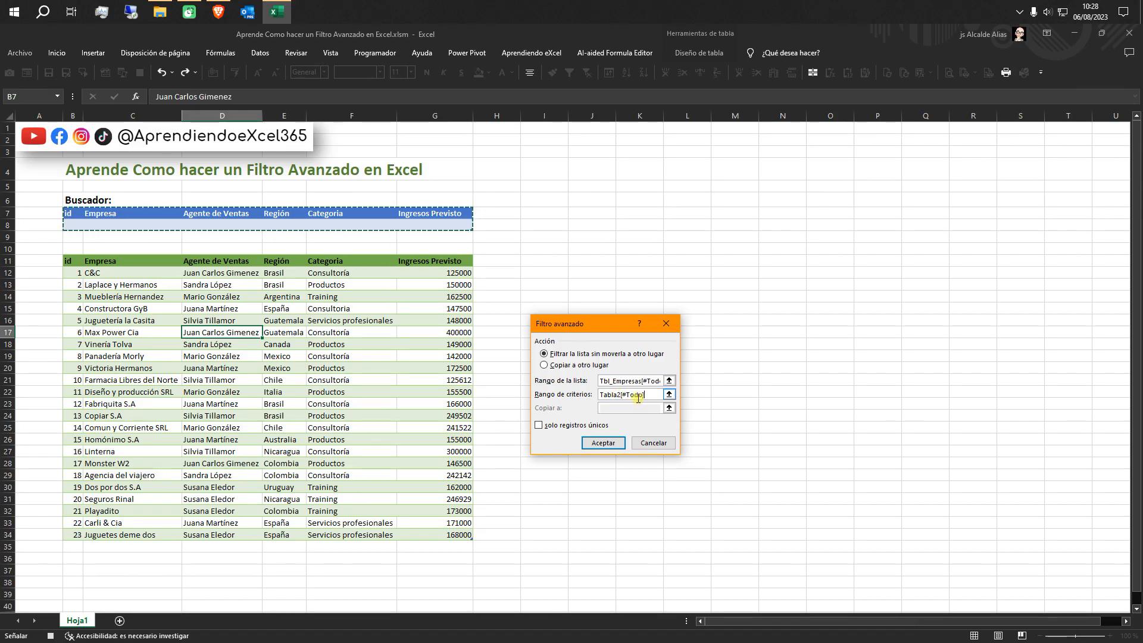
{"action": "left_click", "coordinate": [600, 442]}
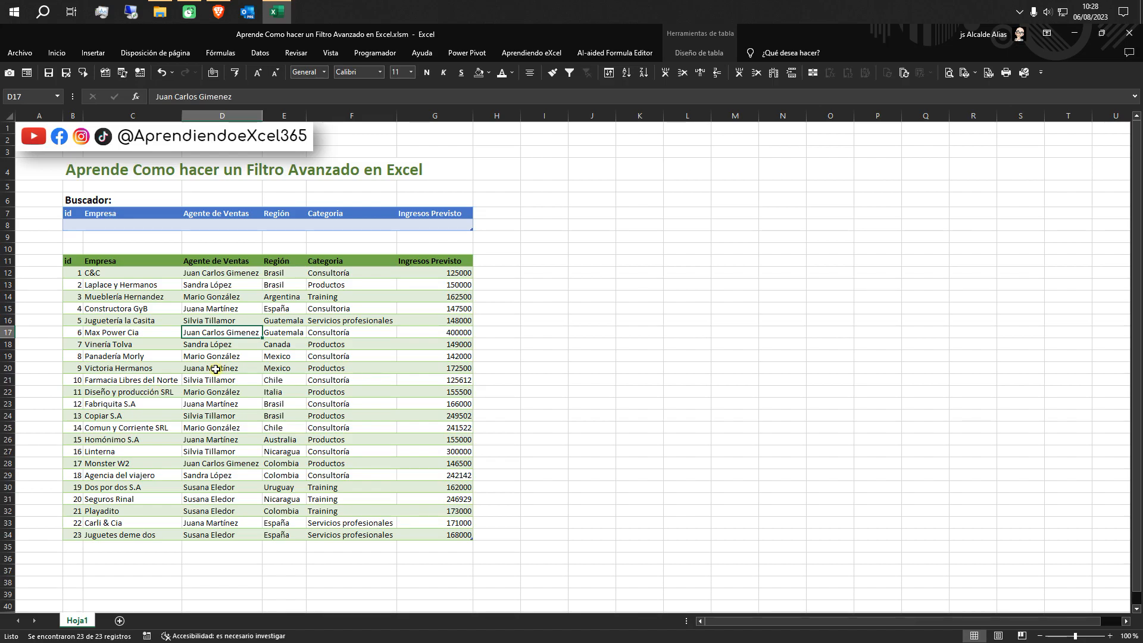
- Draw a rectangle beside the search table, spanning rows 7 and 8 in columns H to J, and label it "Buscar"
{"action": "left_click", "coordinate": [93, 52]}
{"action": "left_click", "coordinate": [180, 83]}
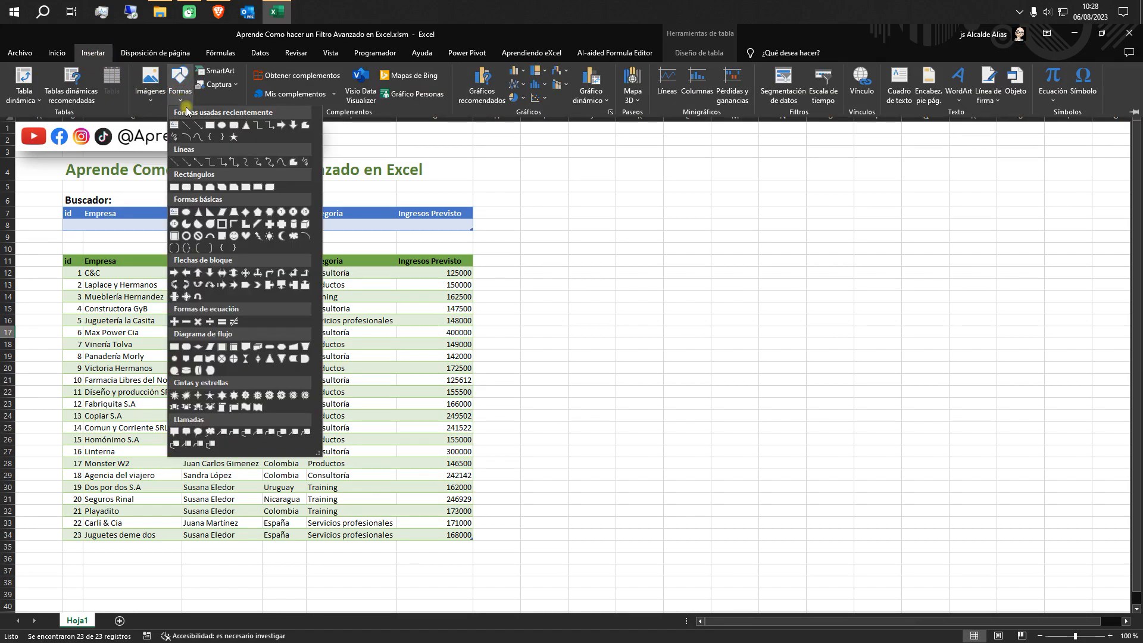
{"action": "left_click", "coordinate": [212, 125]}
{"action": "left_click_drag", "start_coordinate": [509, 209], "coordinate": [576, 232]}
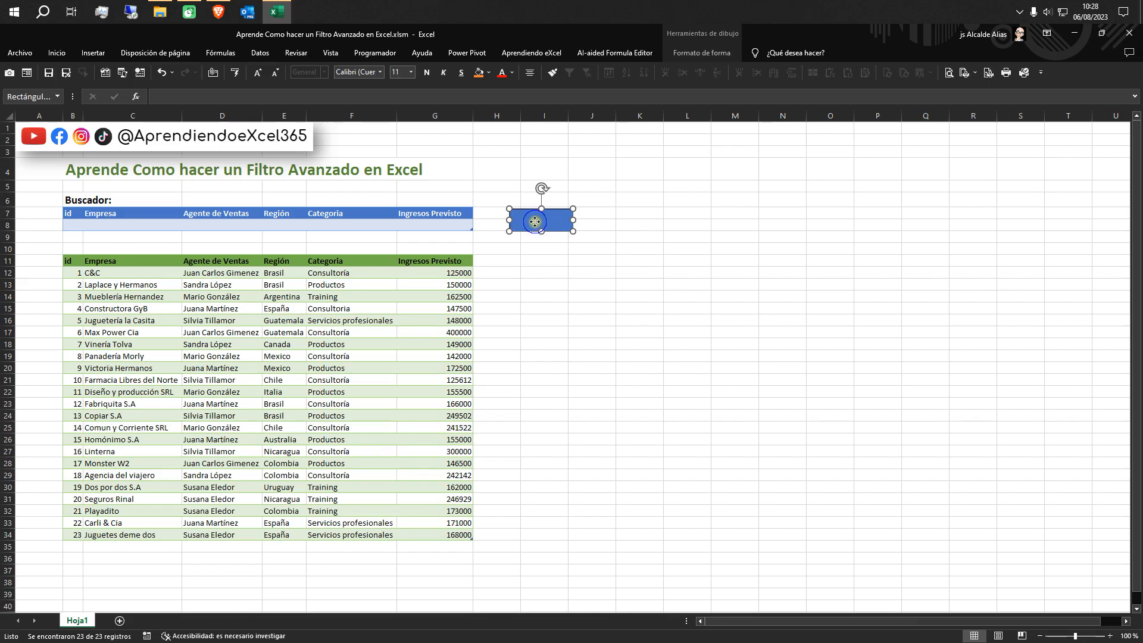
{"action": "right_click", "coordinate": [535, 222]}
{"action": "left_click", "coordinate": [573, 315]}
- Center the Buscar label horizontally and vertically inside the rectangle and make it bold
{"action": "left_click", "coordinate": [529, 72]}
{"action": "left_click", "coordinate": [547, 113]}
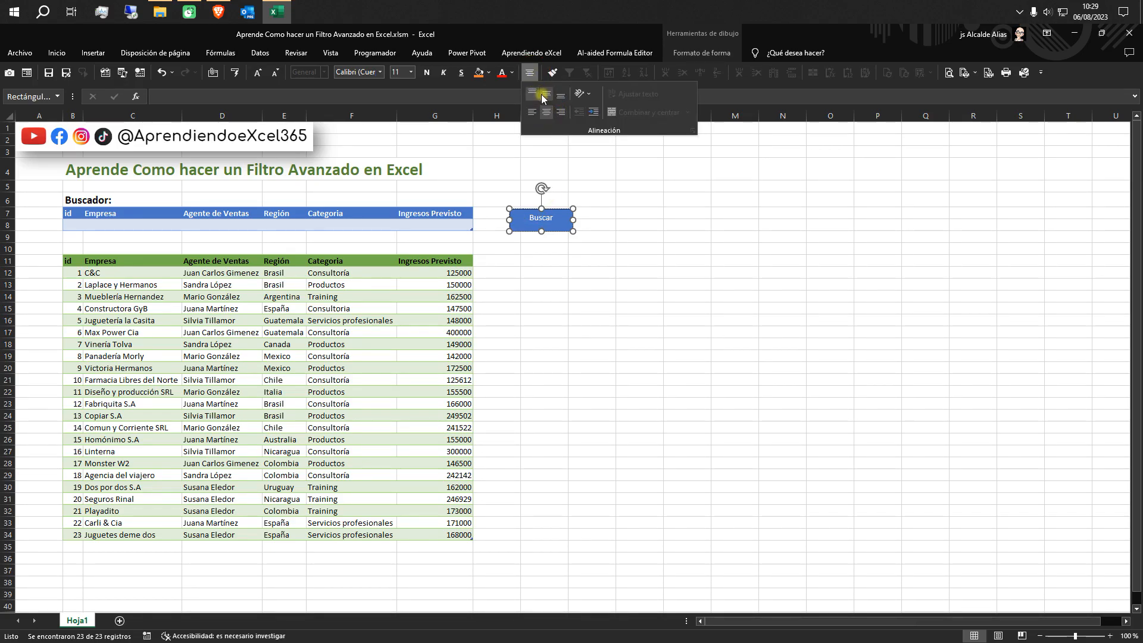
{"action": "left_click", "coordinate": [545, 94]}
{"action": "left_click", "coordinate": [426, 73]}
{"action": "double_click", "coordinate": [543, 225]}
{"action": "left_click", "coordinate": [426, 72]}
{"action": "left_click", "coordinate": [520, 260]}
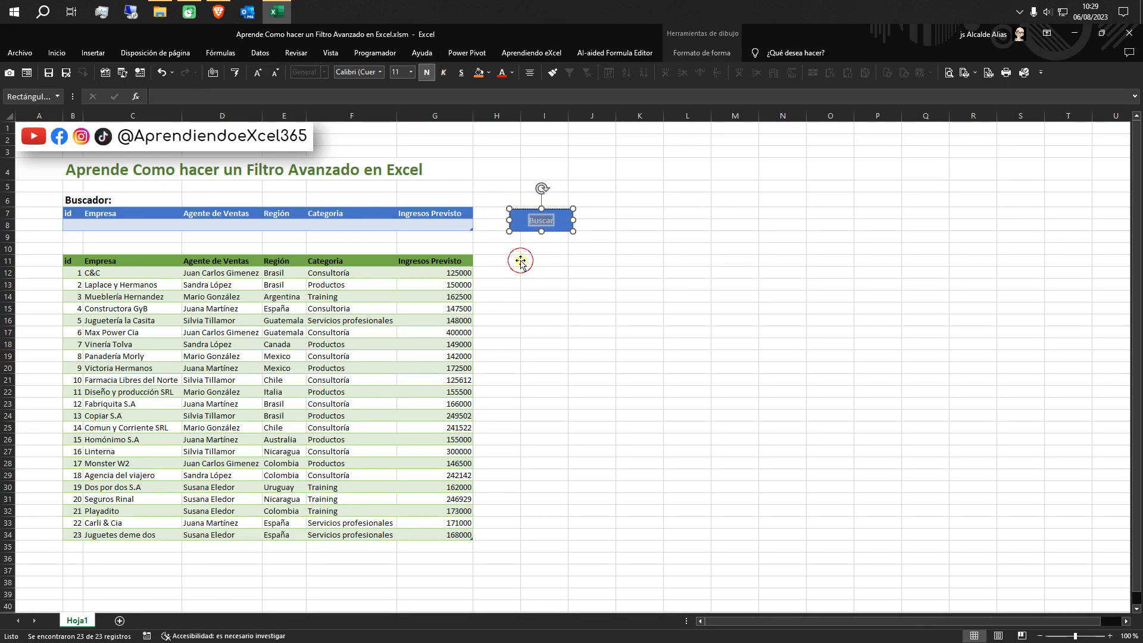
- Assign the macro Buscar to the Buscar rectangle and select the empty search cell C8 under Empresa
{"action": "left_click", "coordinate": [540, 222]}
{"action": "right_click", "coordinate": [541, 222]}
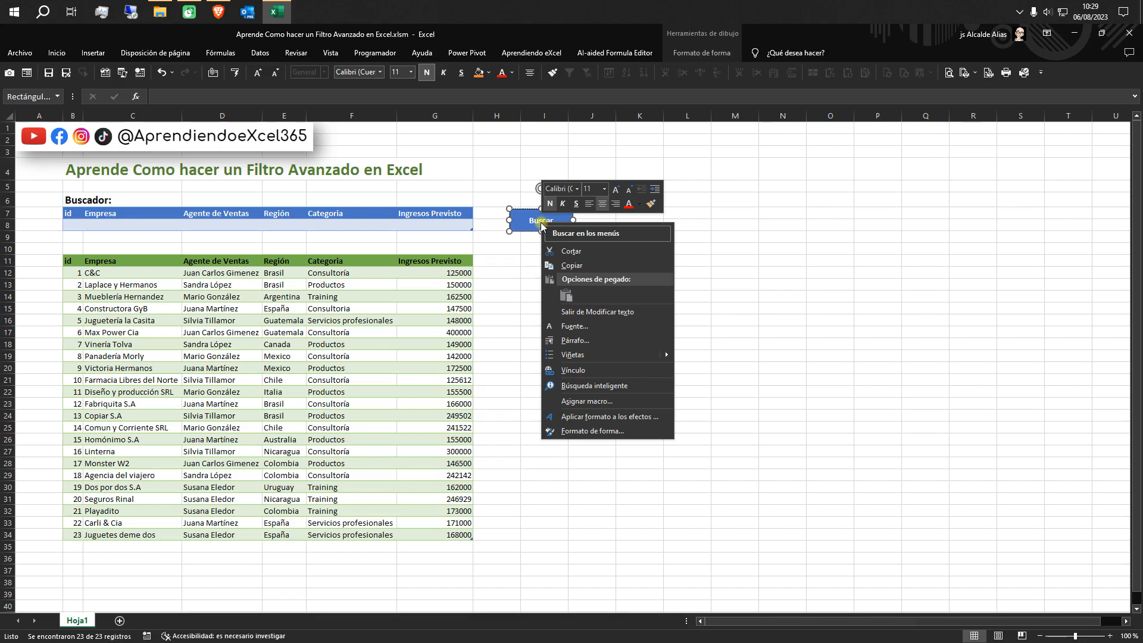
{"action": "left_click", "coordinate": [589, 401]}
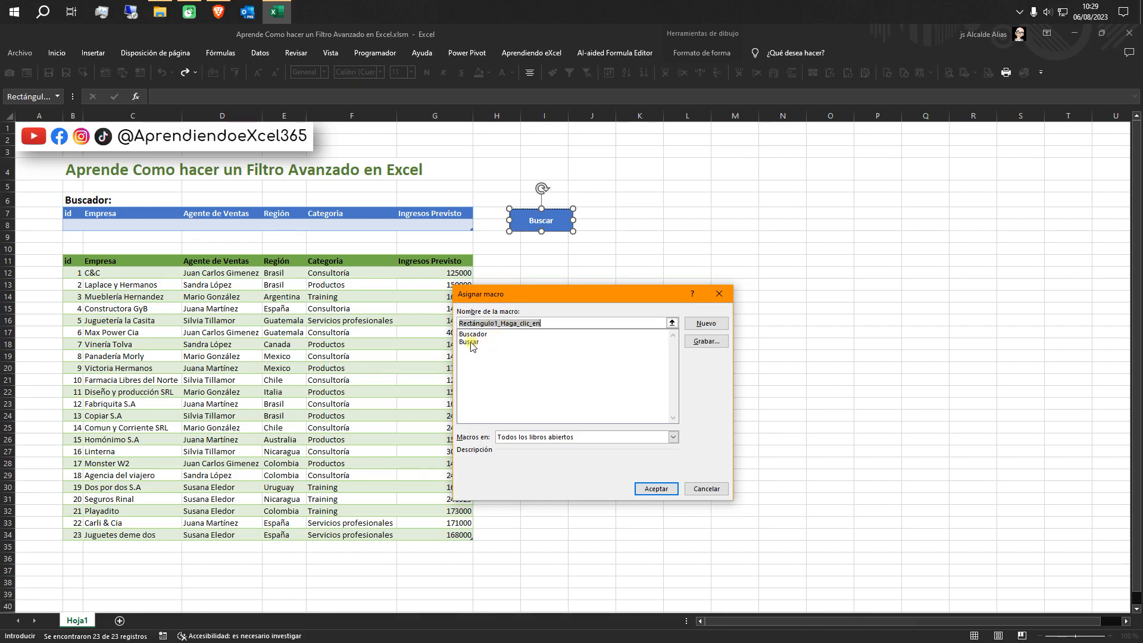
{"action": "left_click", "coordinate": [470, 343]}
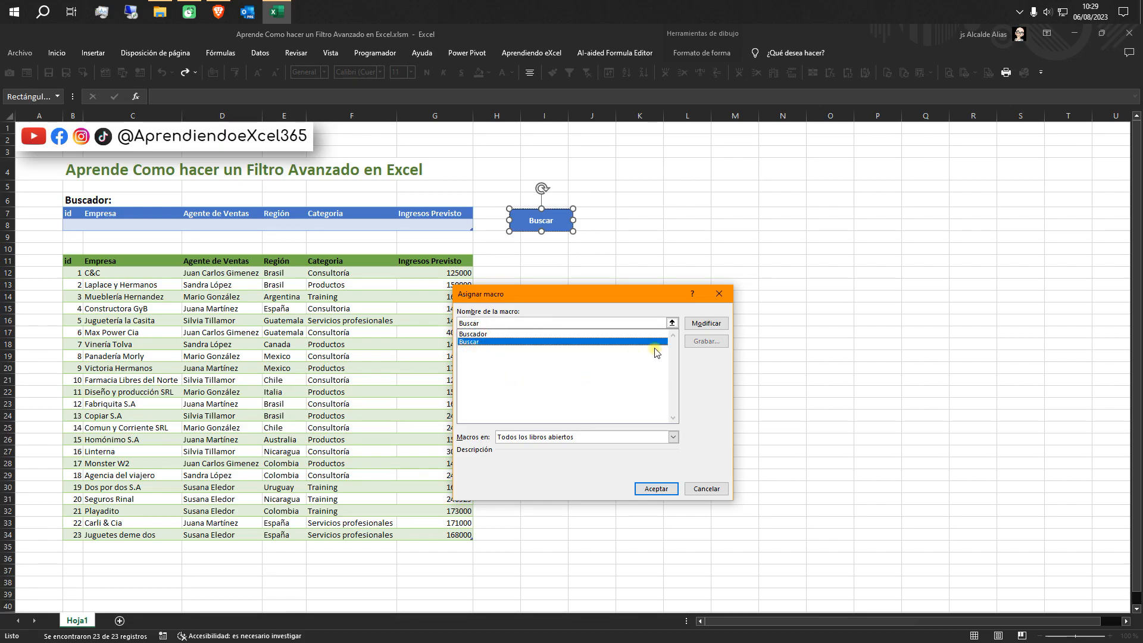
{"action": "left_click", "coordinate": [653, 490]}
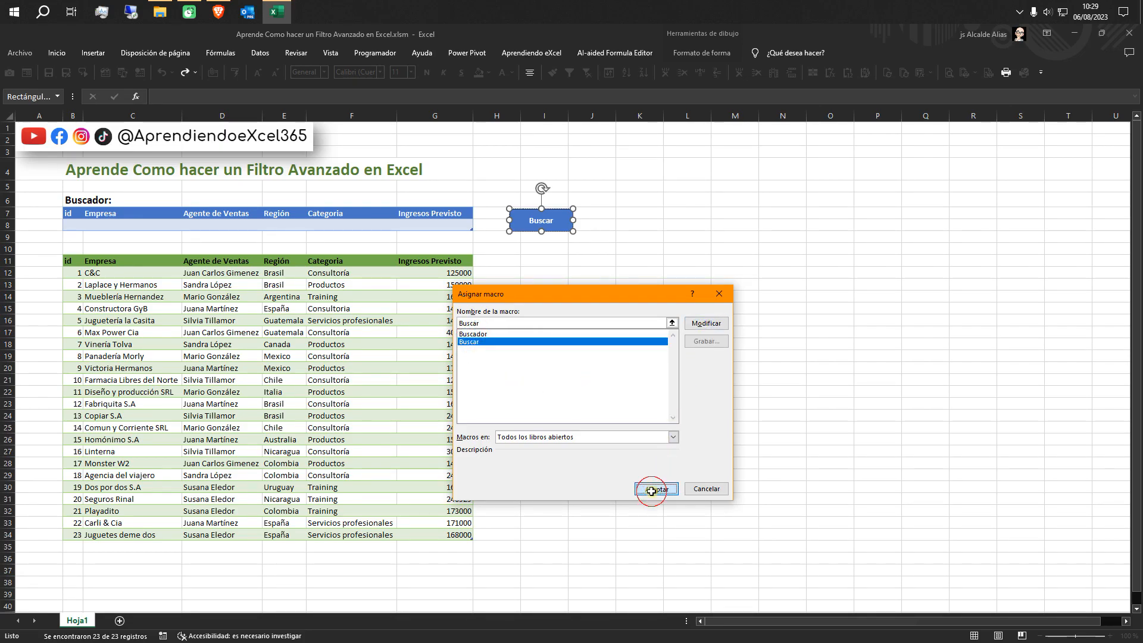
{"action": "left_click", "coordinate": [206, 309]}
{"action": "left_click", "coordinate": [134, 226]}
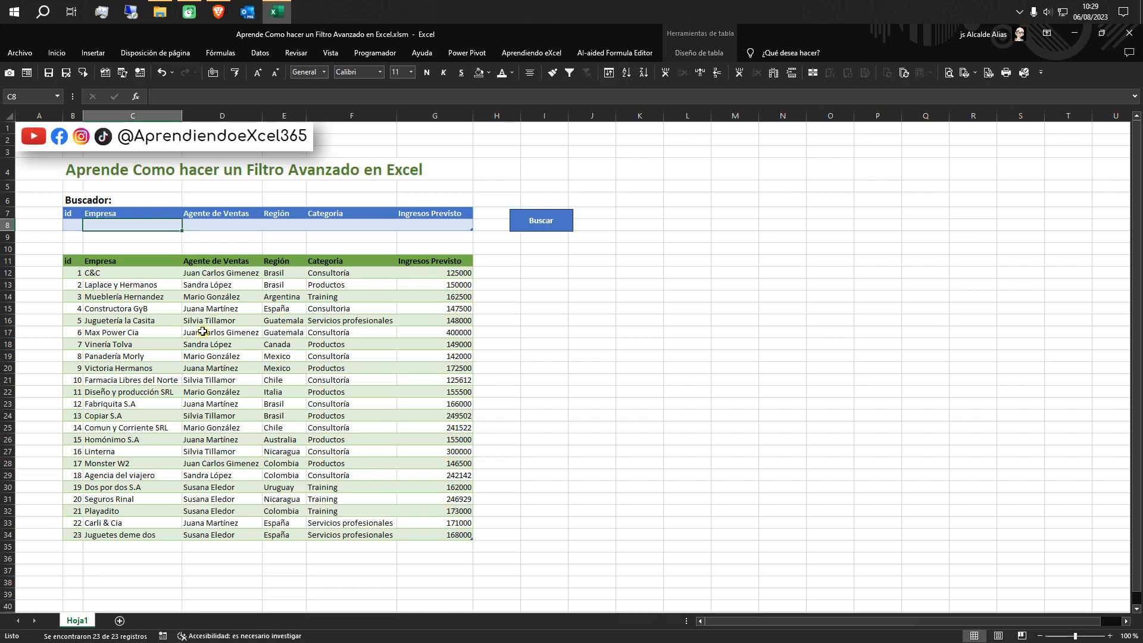
- Run Buscar with the search value "hom" under Empresa, and rerun it with that criterion cleared to restore the full list
{"action": "type", "text": "hom"}
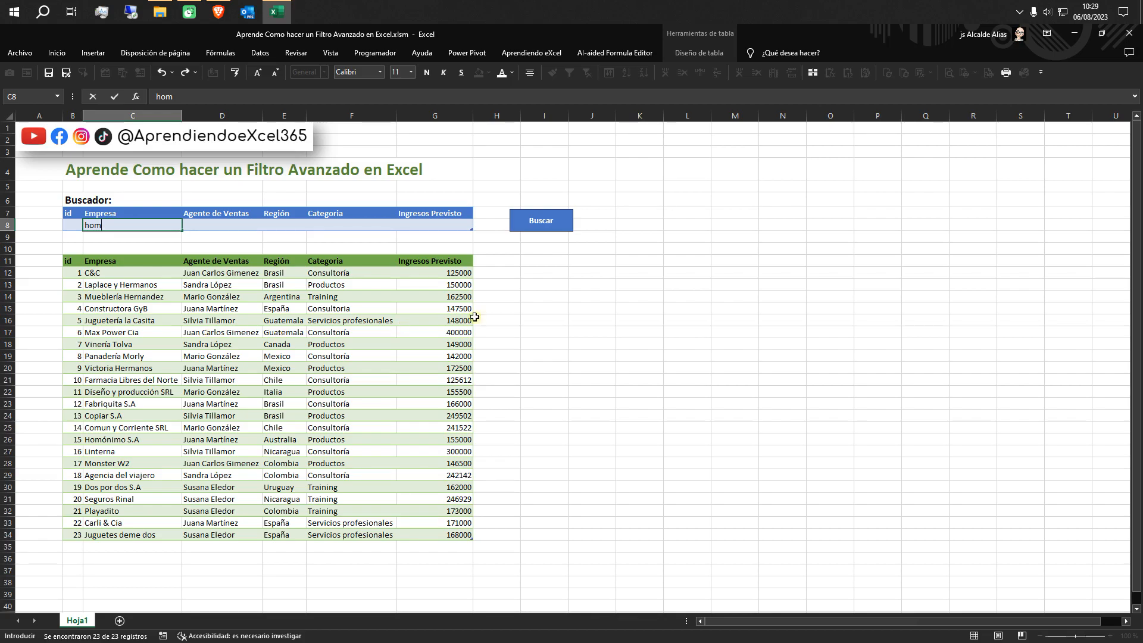
{"action": "left_click", "coordinate": [543, 224]}
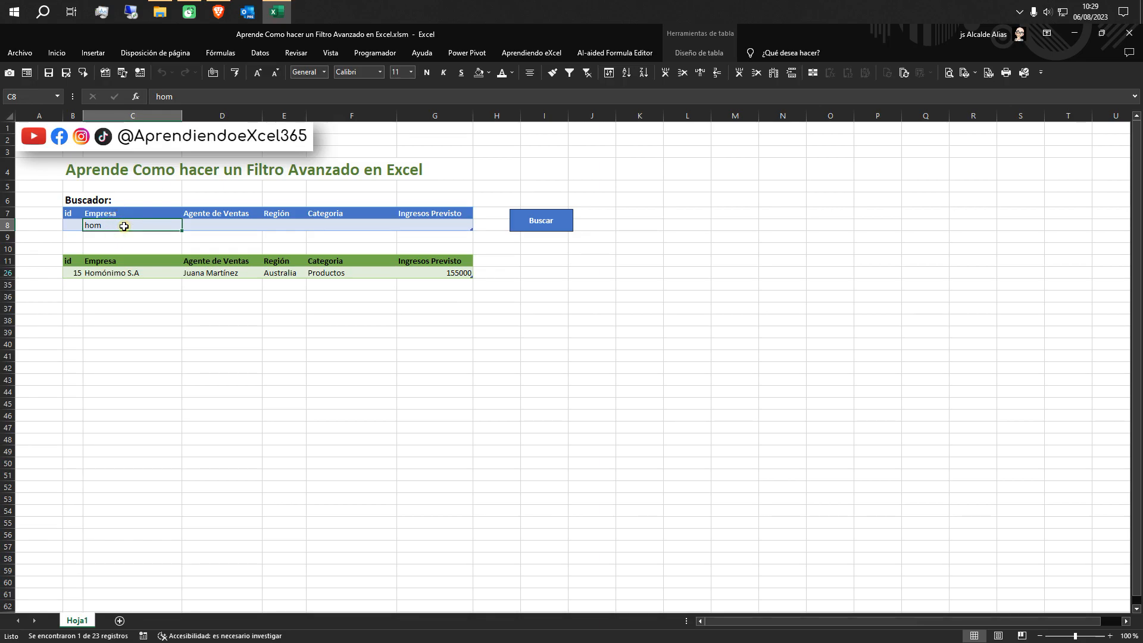
{"action": "key", "text": "BackSpace"}
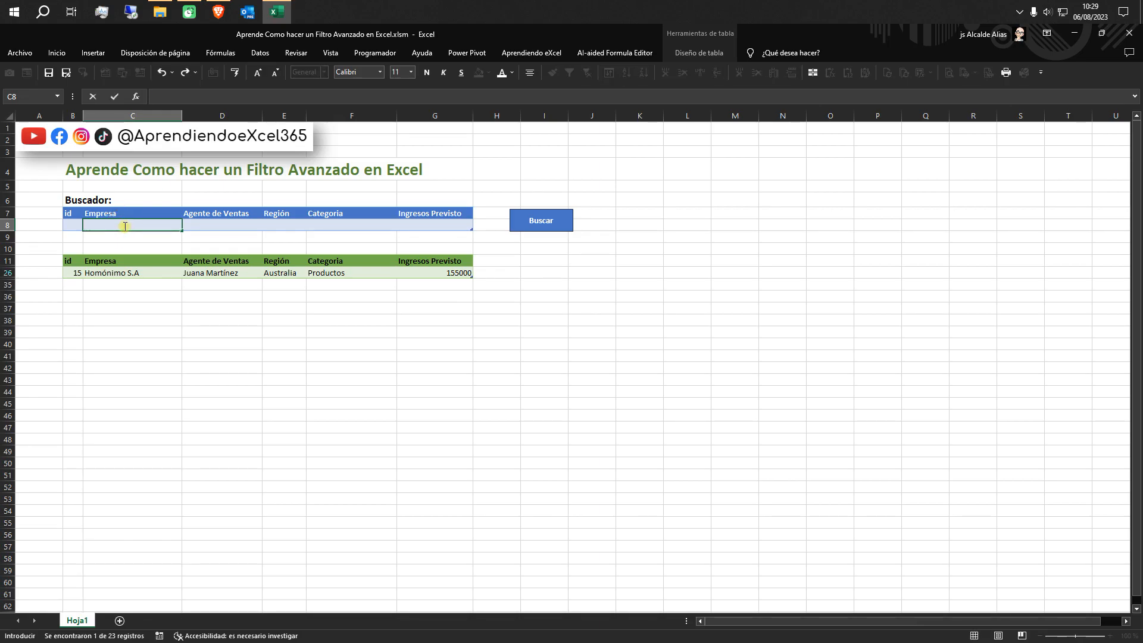
{"action": "left_click", "coordinate": [526, 225]}
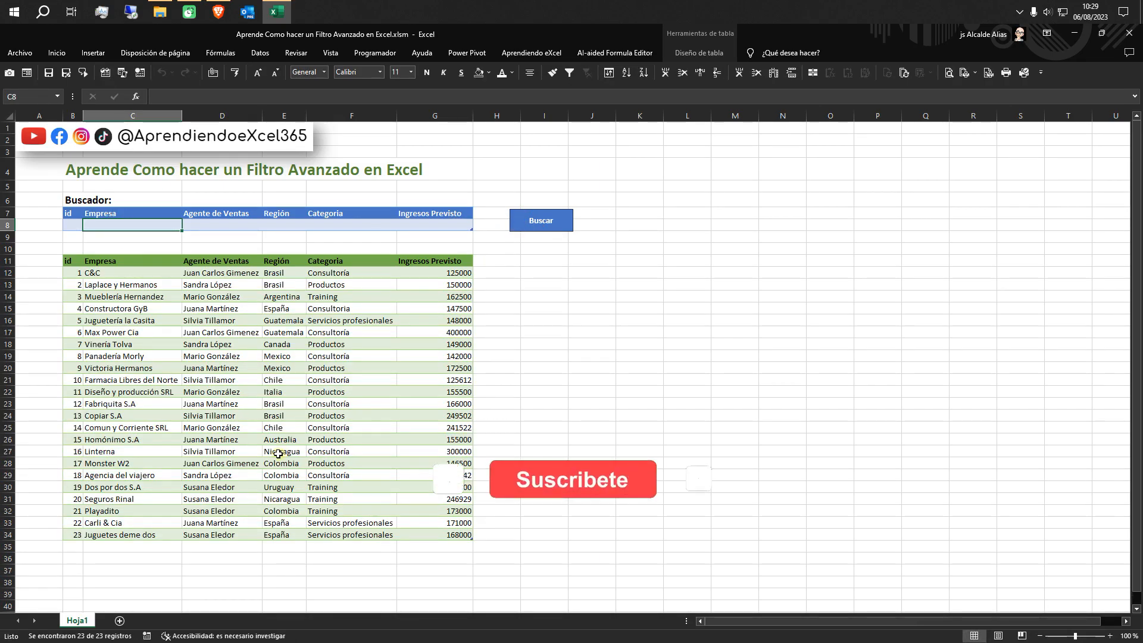
- Run Buscar with an agent's first name under Agente de Ventas, and rerun it with that criterion cleared
{"action": "left_click", "coordinate": [223, 225]}
{"action": "type", "text": "ju"}
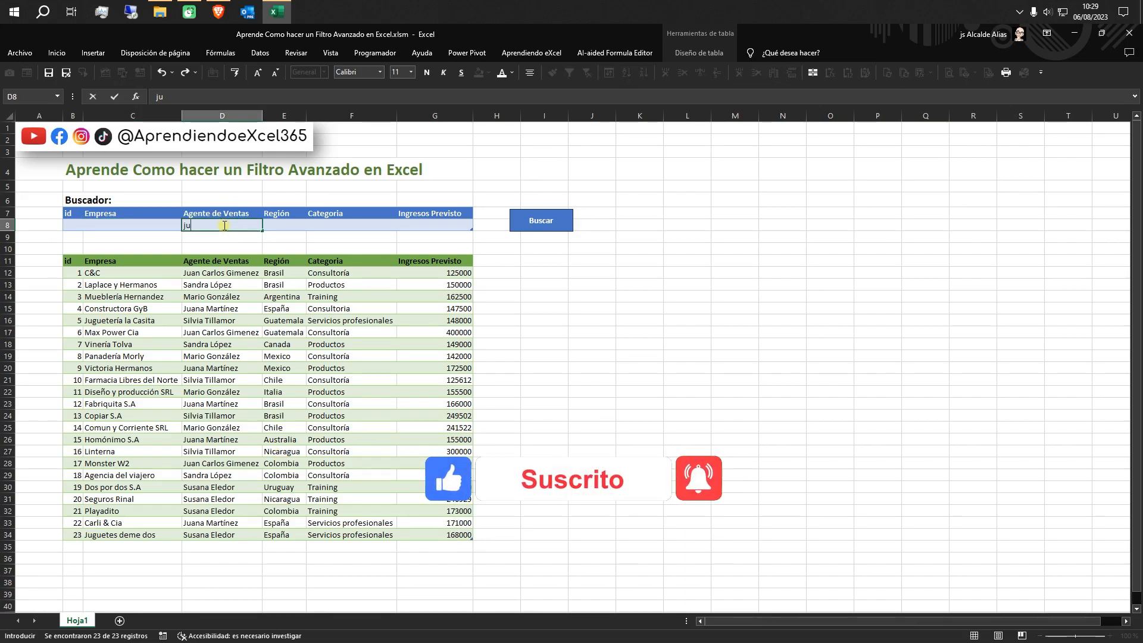
{"action": "type", "text": "an"}
{"action": "left_click", "coordinate": [537, 223]}
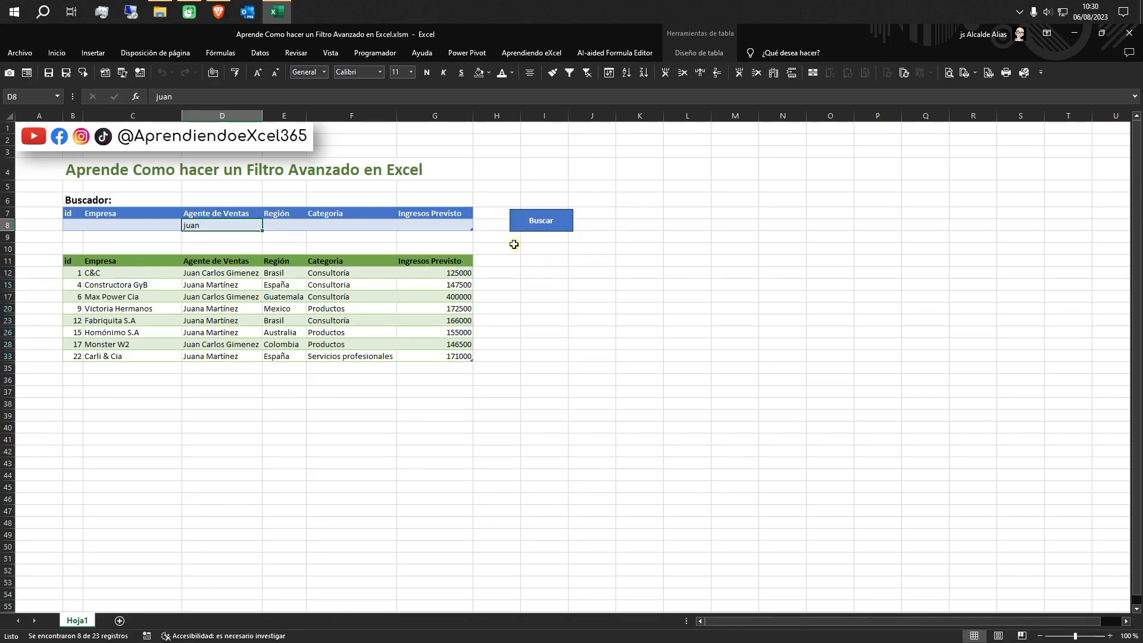
{"action": "left_click", "coordinate": [219, 228]}
{"action": "key", "text": "Delete"}
{"action": "left_click", "coordinate": [552, 220]}
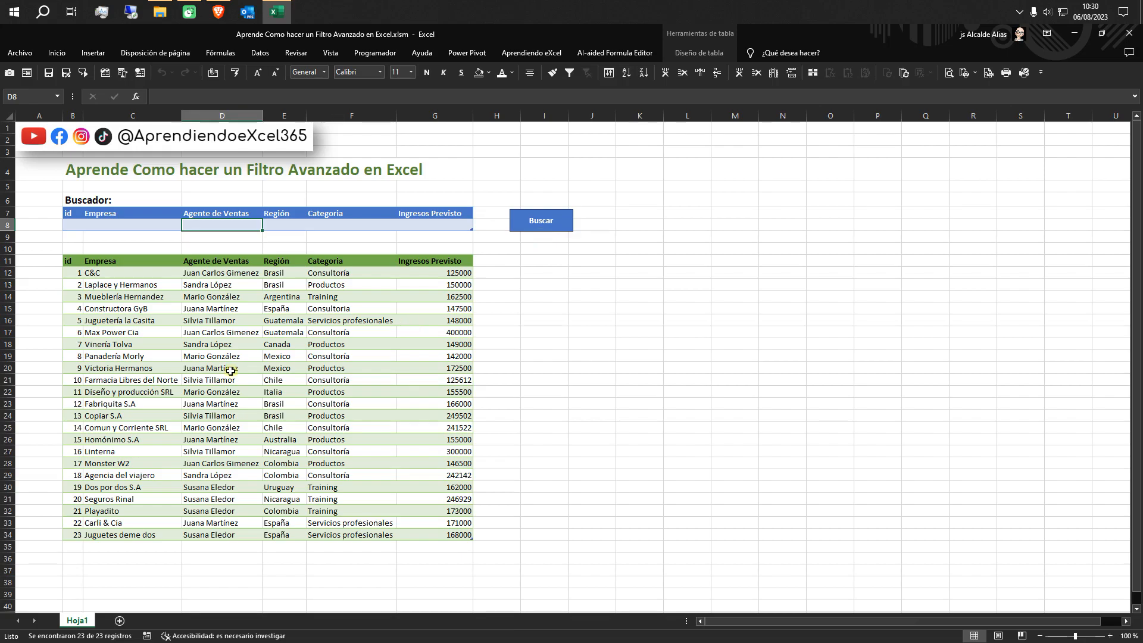
- Filter the list by Región "españa" and narrow it by Categoria "con", and rerun Buscar with both criteria cleared
{"action": "left_click", "coordinate": [295, 225]}
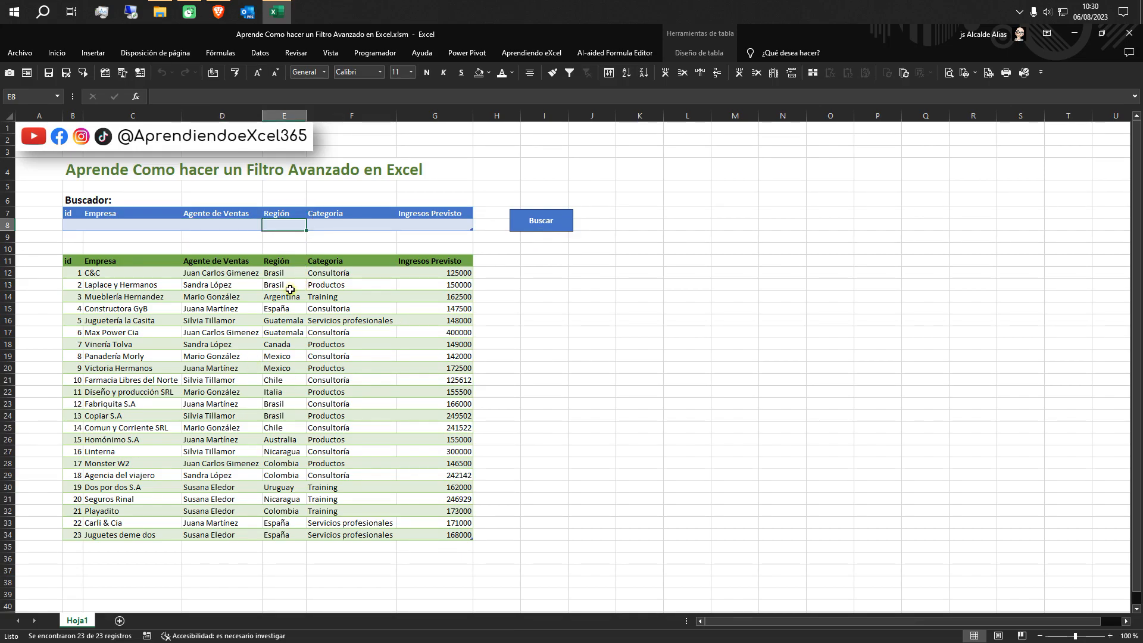
{"action": "type", "text": "españa"}
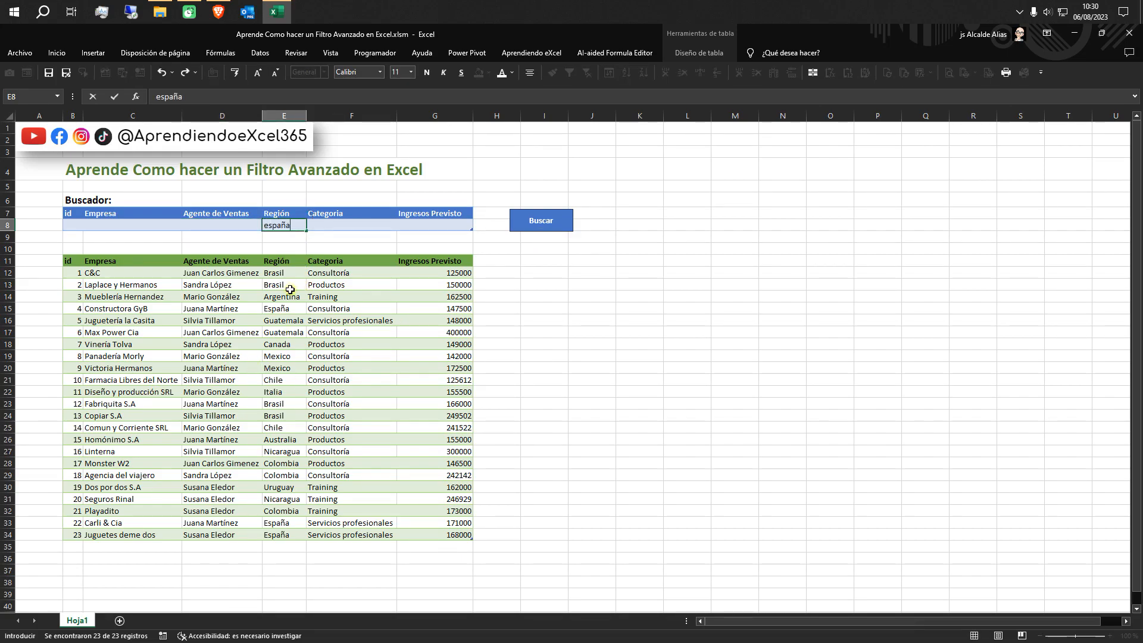
{"action": "left_click", "coordinate": [528, 222]}
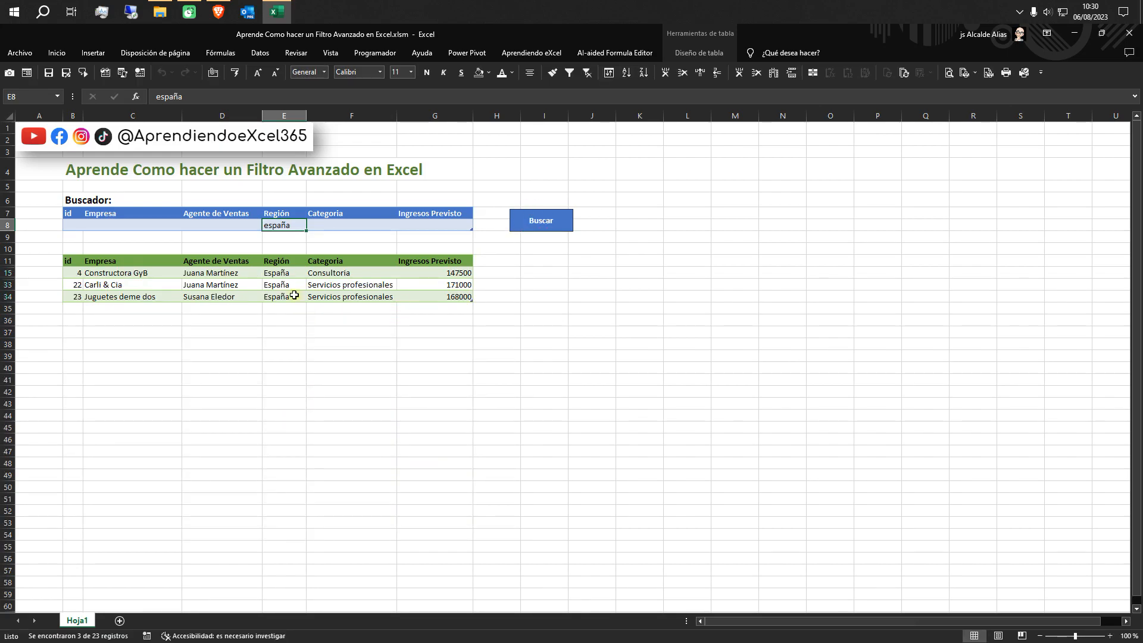
{"action": "left_click", "coordinate": [359, 226]}
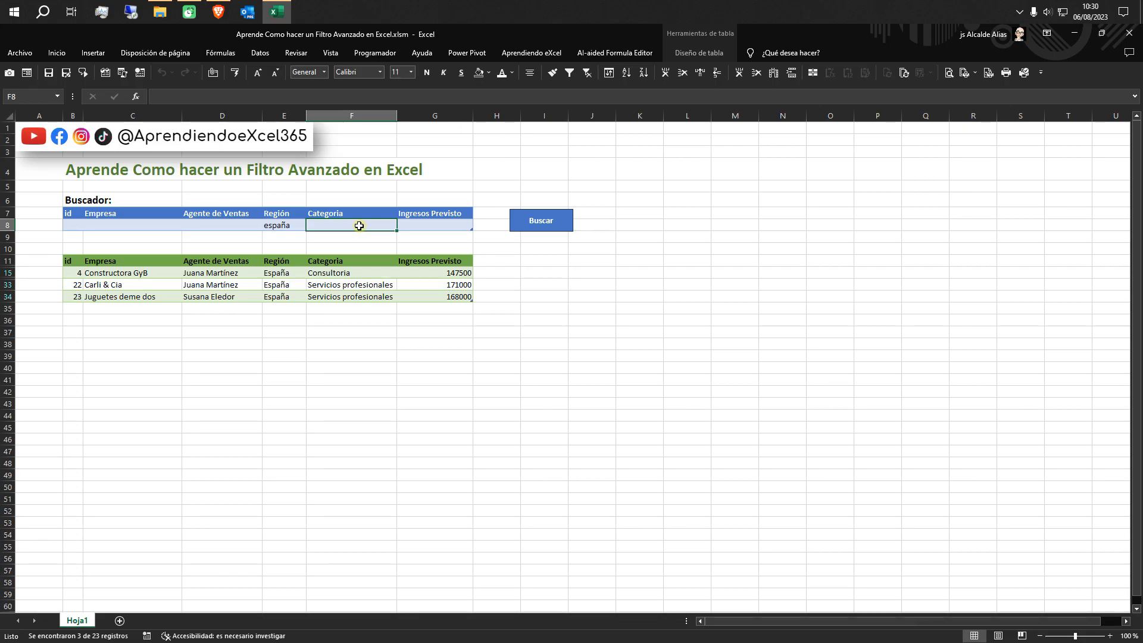
{"action": "type", "text": "con"}
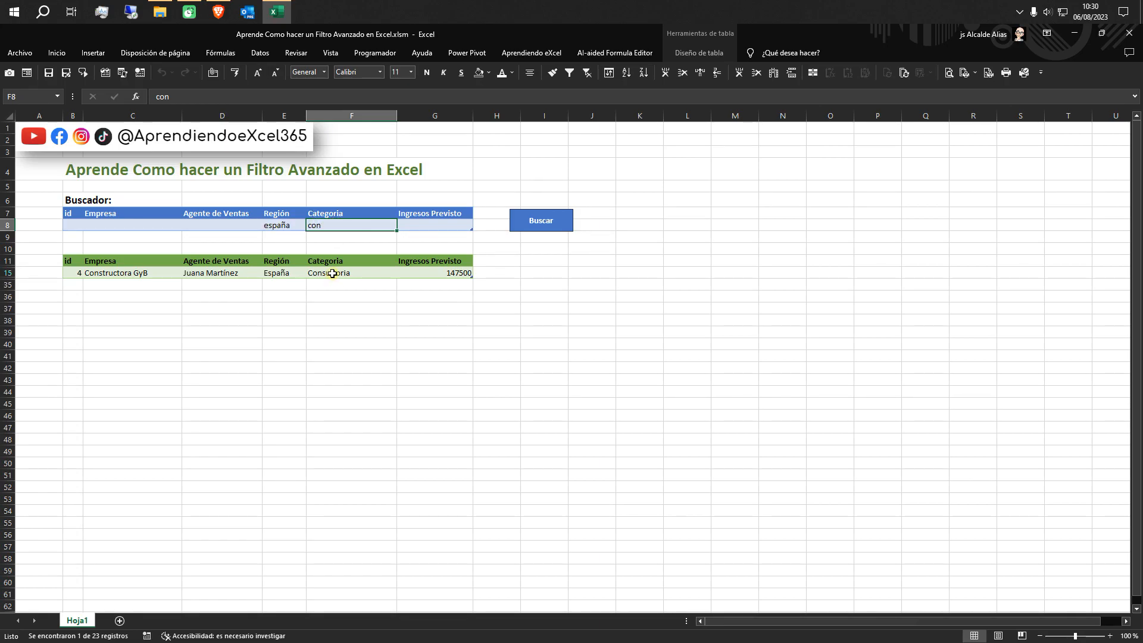
{"action": "key", "text": "Delete"}
{"action": "left_click", "coordinate": [282, 224]}
{"action": "key", "text": "Delete"}
{"action": "left_click", "coordinate": [553, 223]}
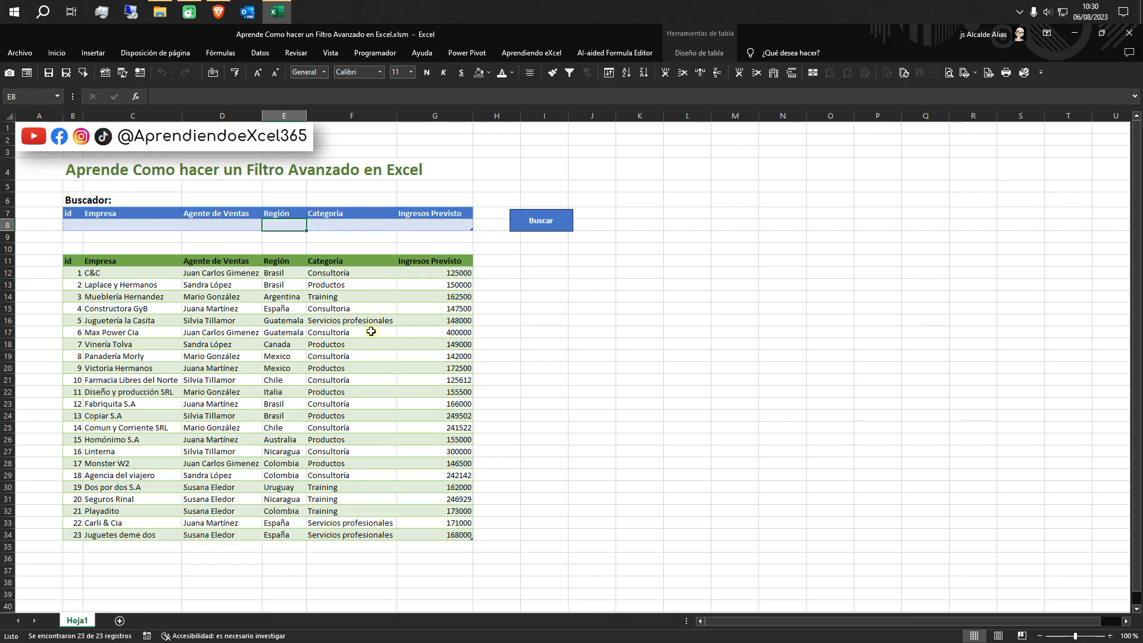
- Open the code of Módulo1 in the Visual Basic editor and delete the whole Buscador macro
{"action": "left_click", "coordinate": [368, 55]}
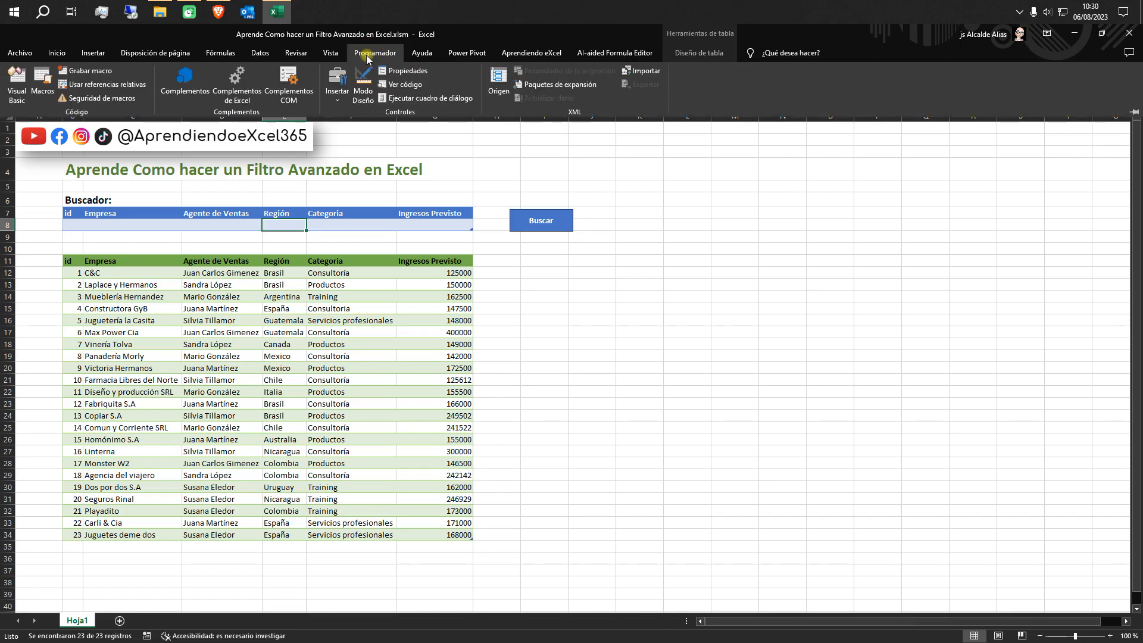
{"action": "left_click", "coordinate": [17, 77]}
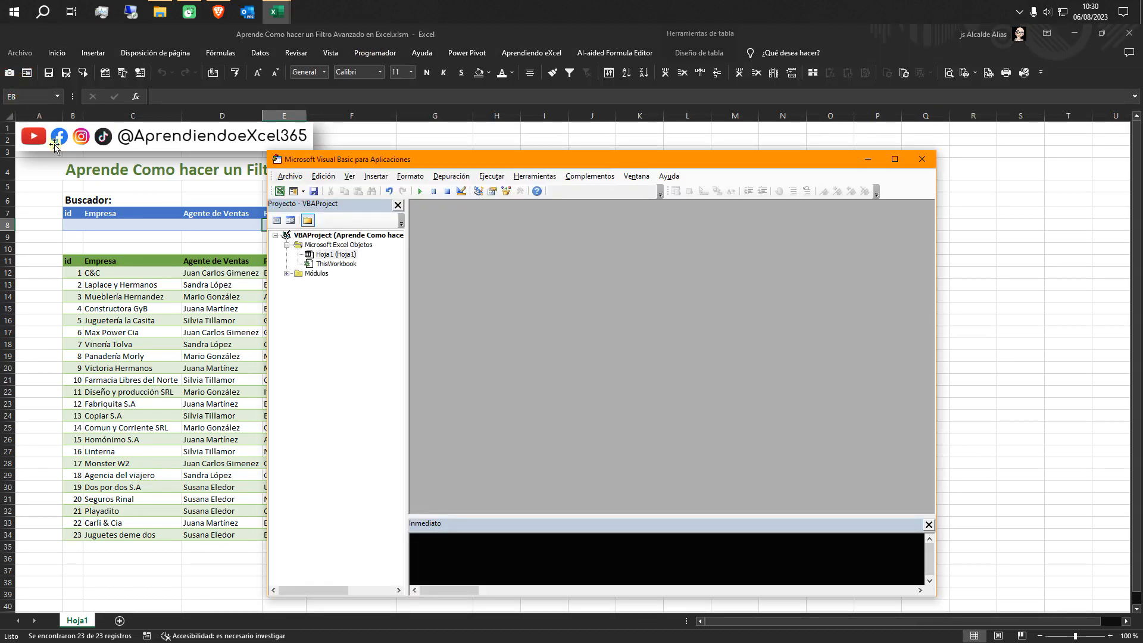
{"action": "left_click", "coordinate": [329, 255]}
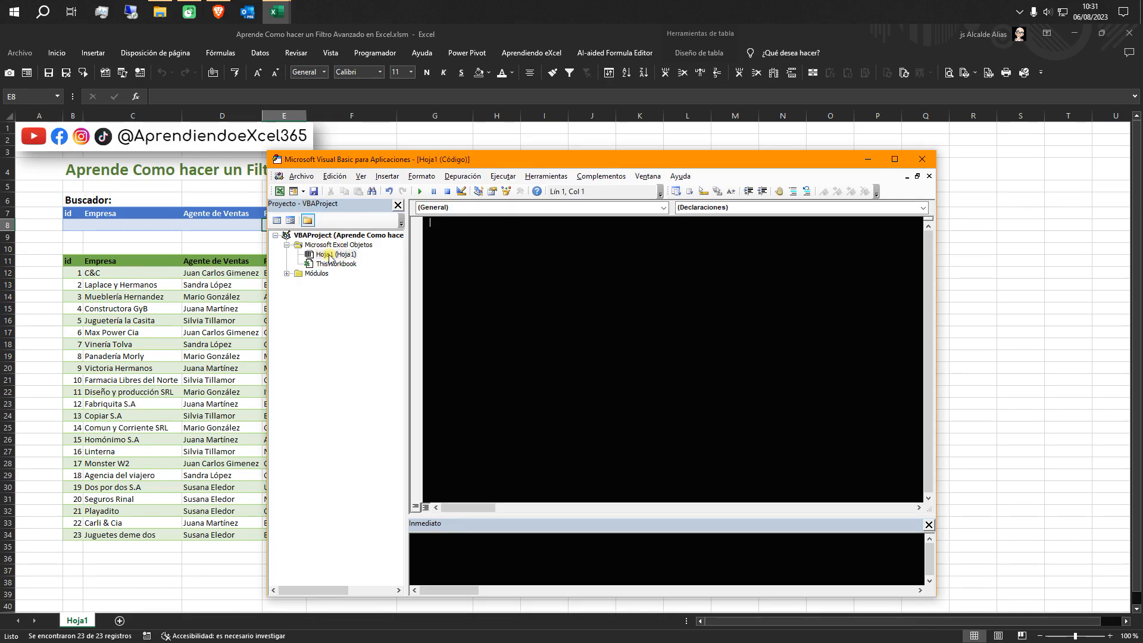
{"action": "left_click", "coordinate": [286, 273]}
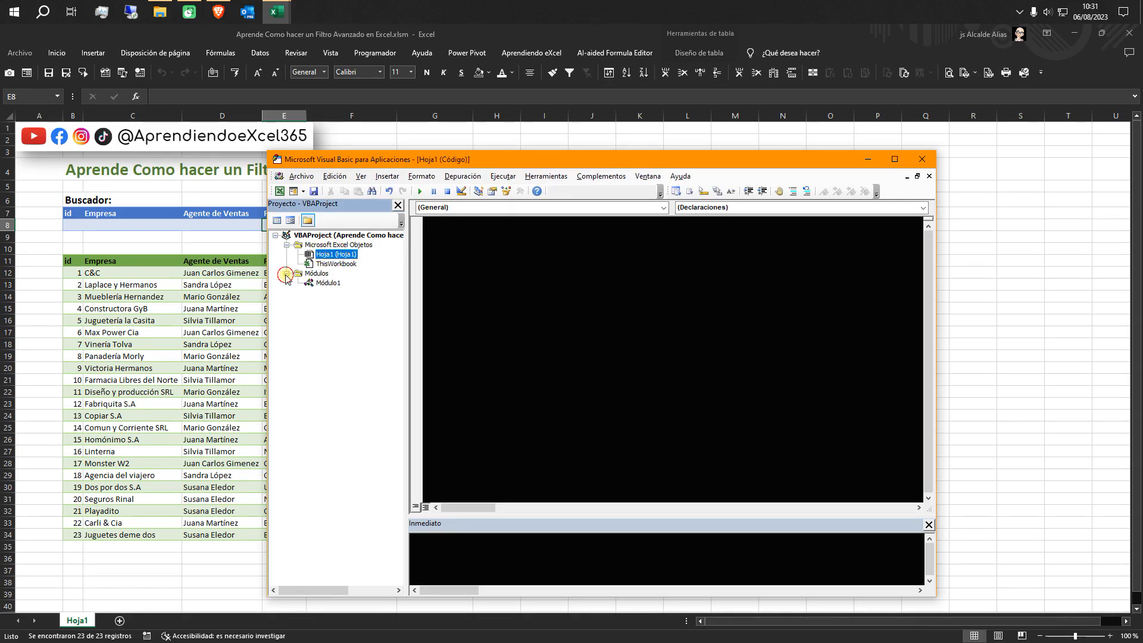
{"action": "double_click", "coordinate": [326, 283]}
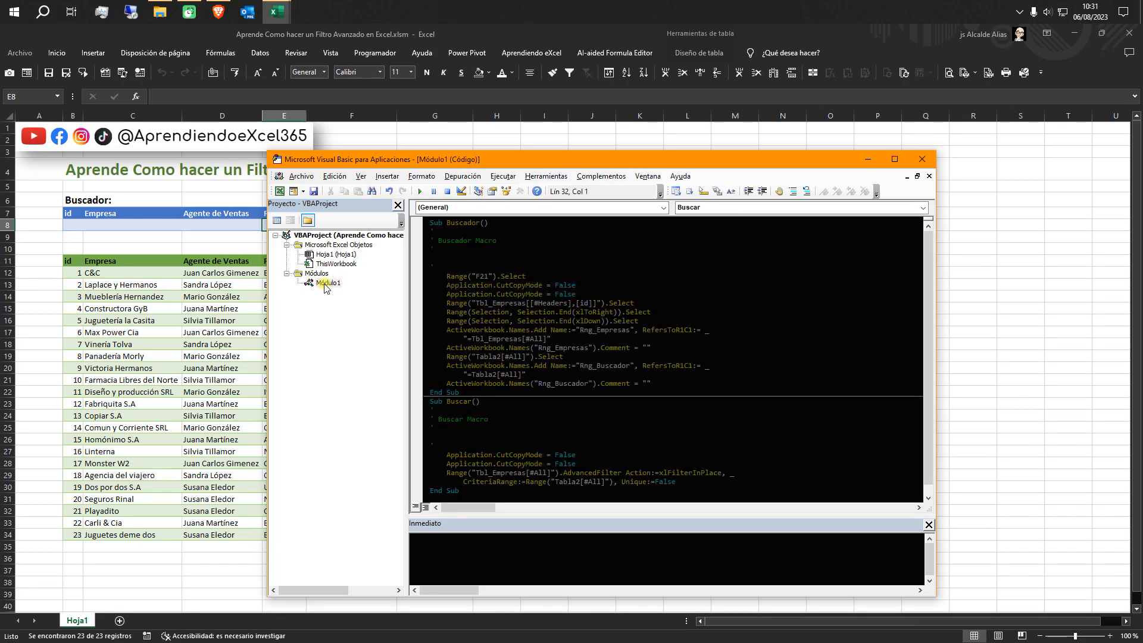
{"action": "left_click_drag", "start_coordinate": [462, 393], "coordinate": [402, 217]}
{"action": "key", "text": "Delete"}
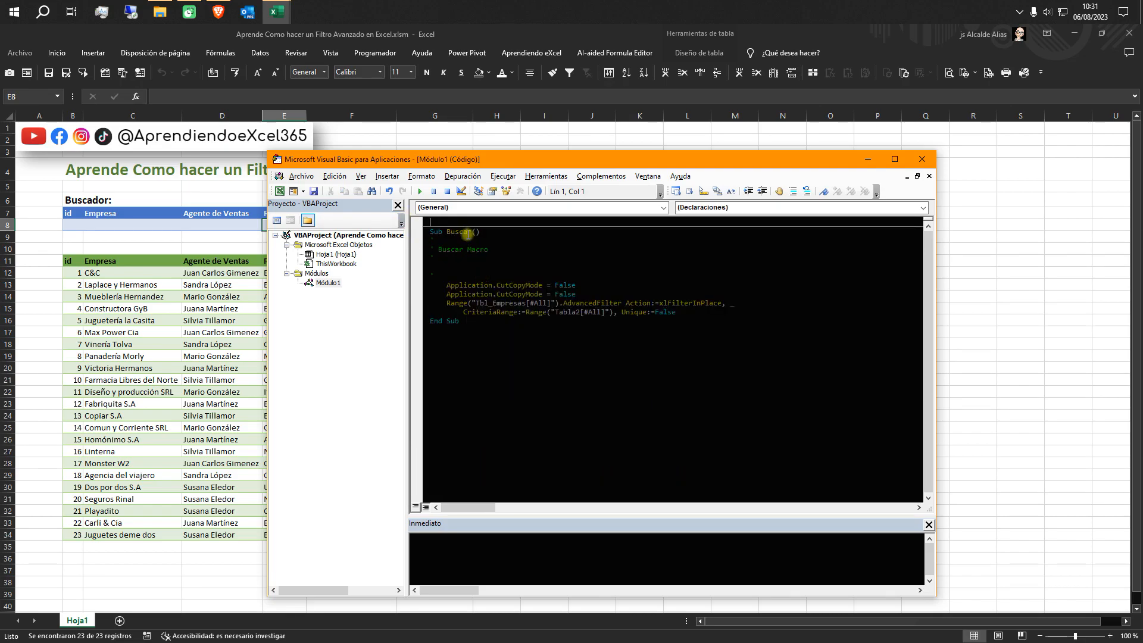
- Delete the two Application.CutCopyMode = False lines from the Buscar macro, keeping the AdvancedFilter statement
{"action": "left_click", "coordinate": [446, 303]}
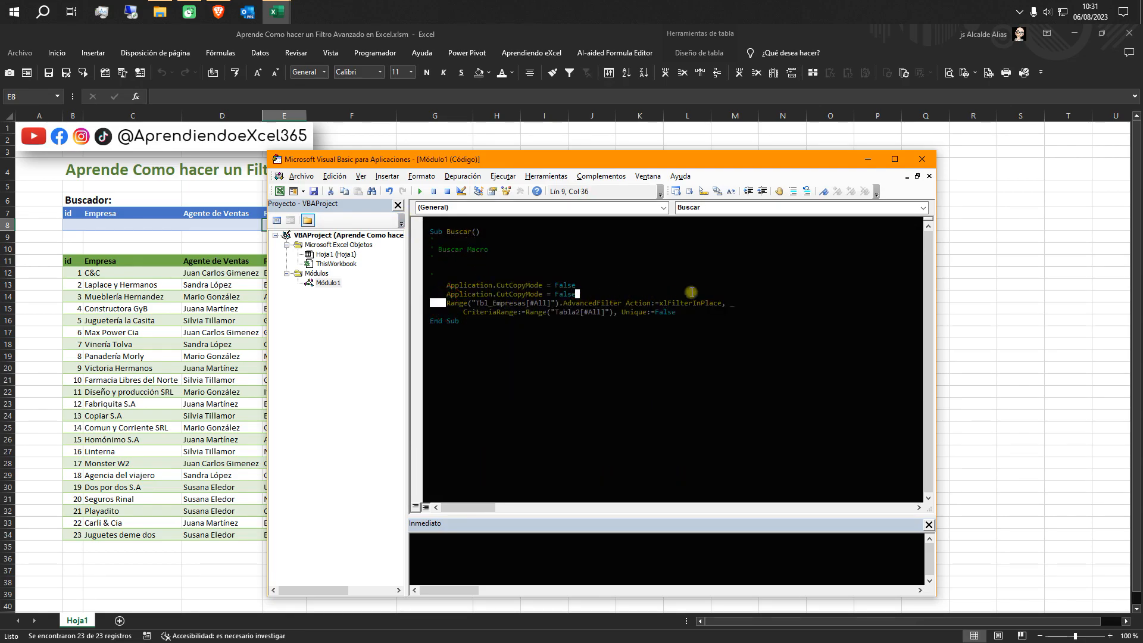
{"action": "left_click", "coordinate": [738, 310], "text": "shift"}
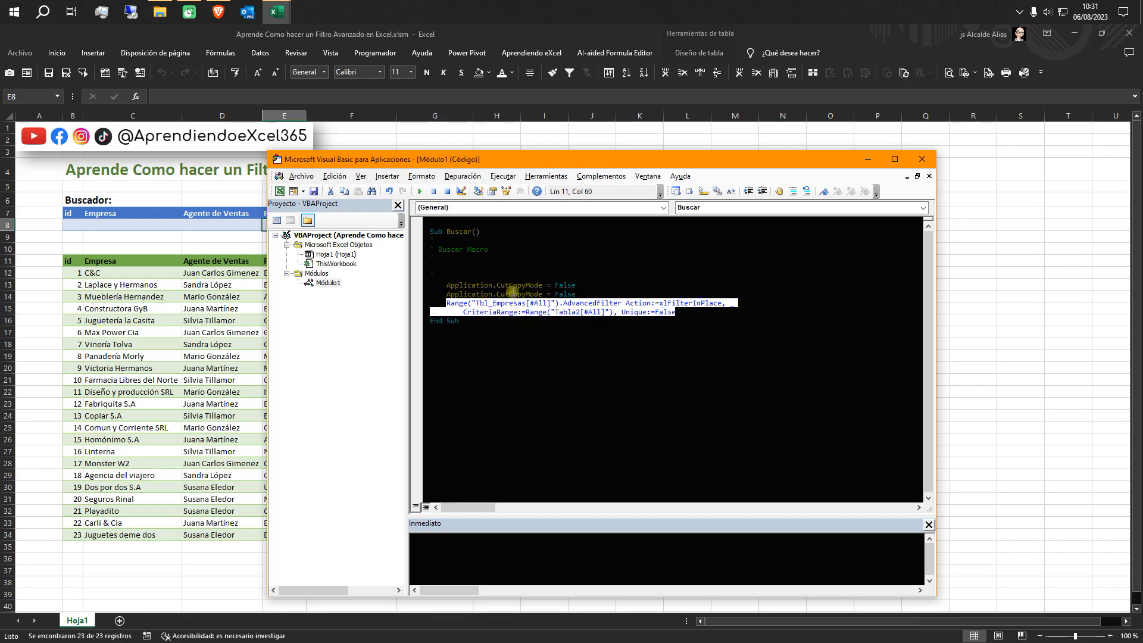
{"action": "left_click_drag", "start_coordinate": [589, 295], "coordinate": [437, 289]}
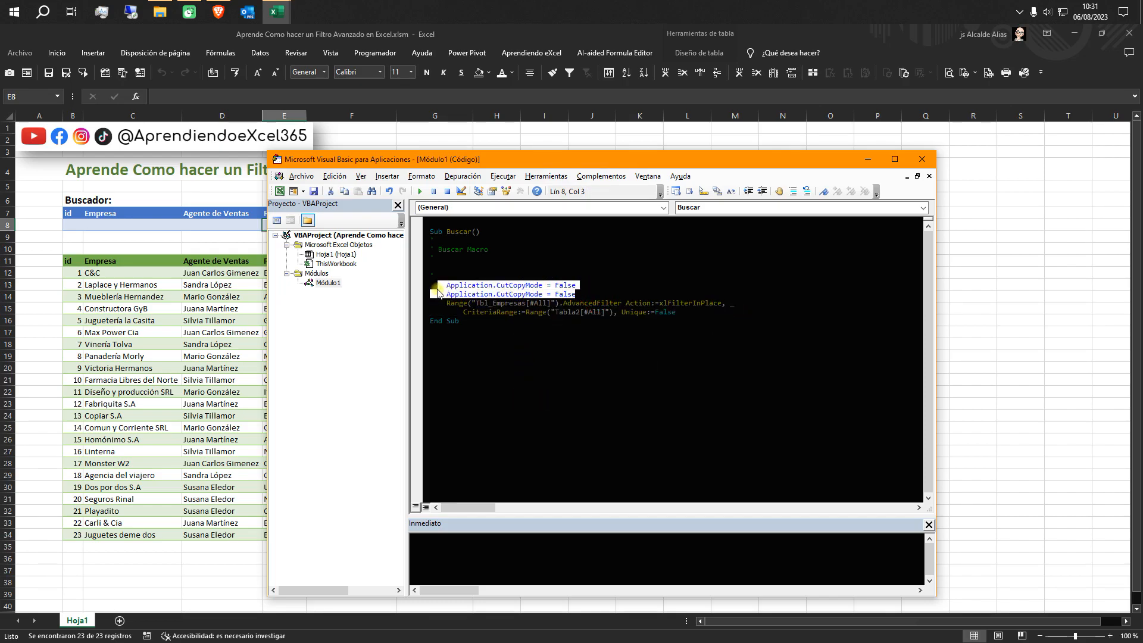
{"action": "key", "text": "Delete"}
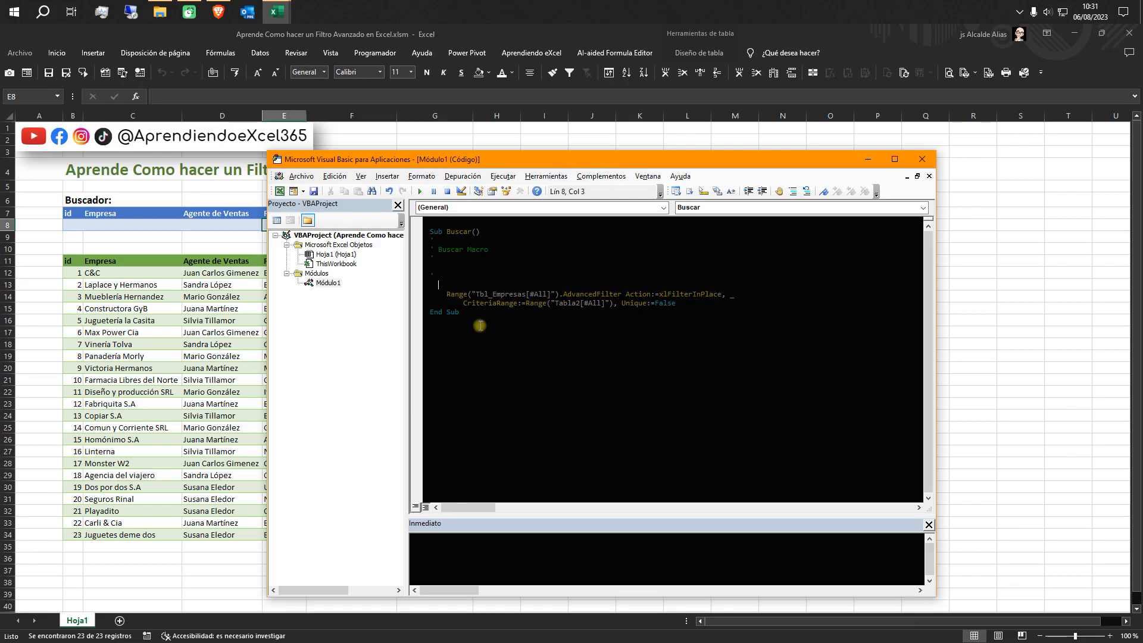
- Add a Worksheet_Change event procedure to the code of Hoja1 and remove the generated Worksheet_SelectionChange procedure
{"action": "double_click", "coordinate": [342, 255]}
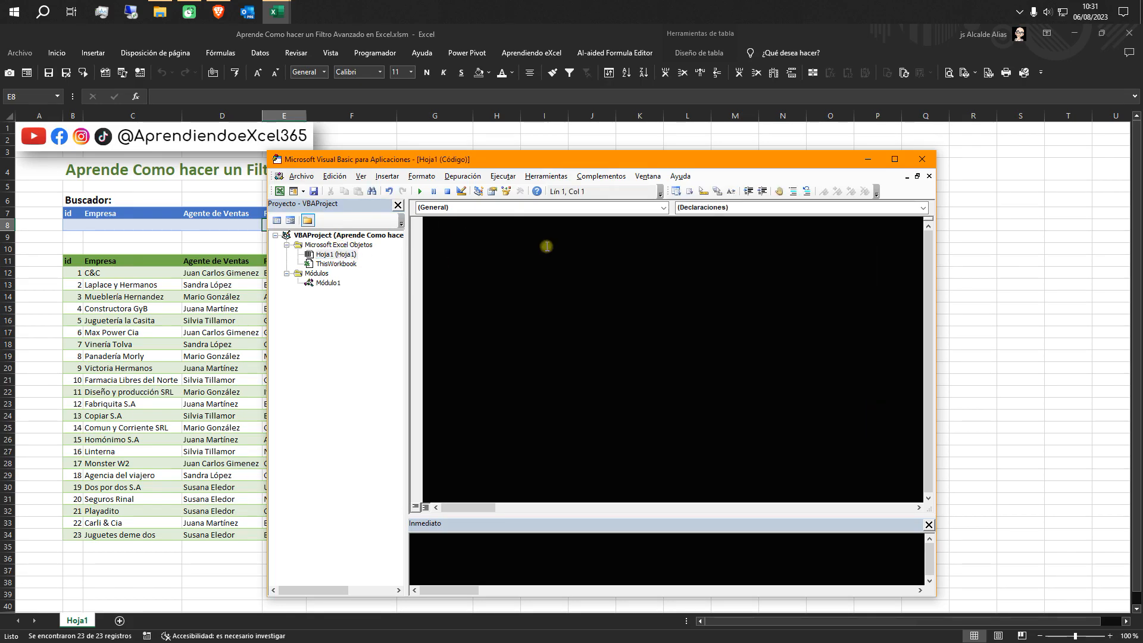
{"action": "left_click", "coordinate": [663, 208]}
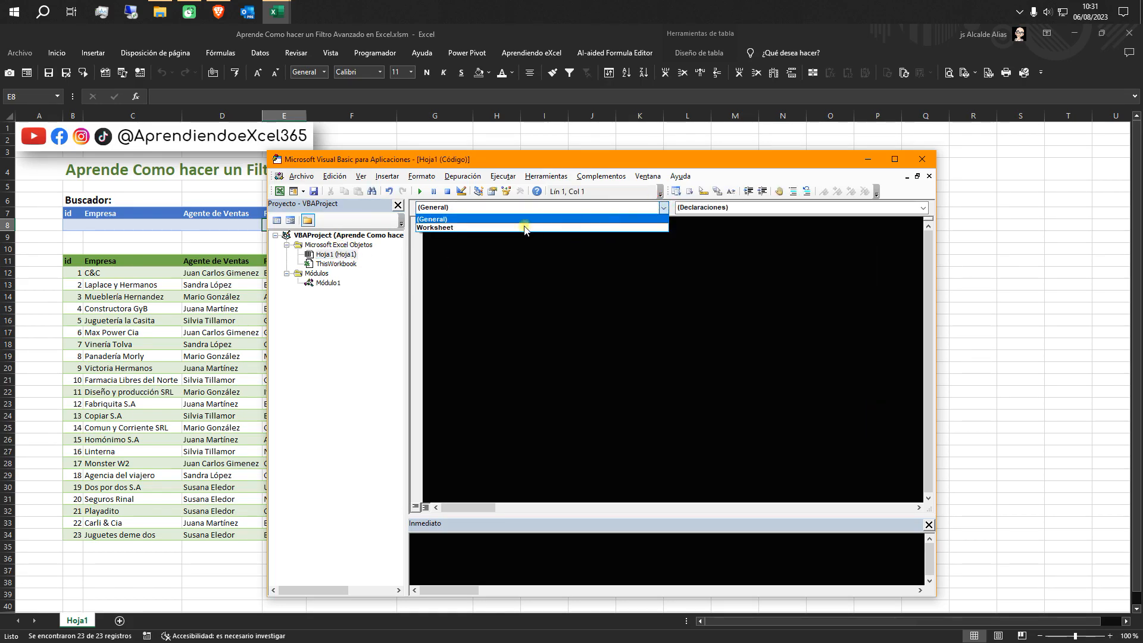
{"action": "left_click", "coordinate": [497, 228]}
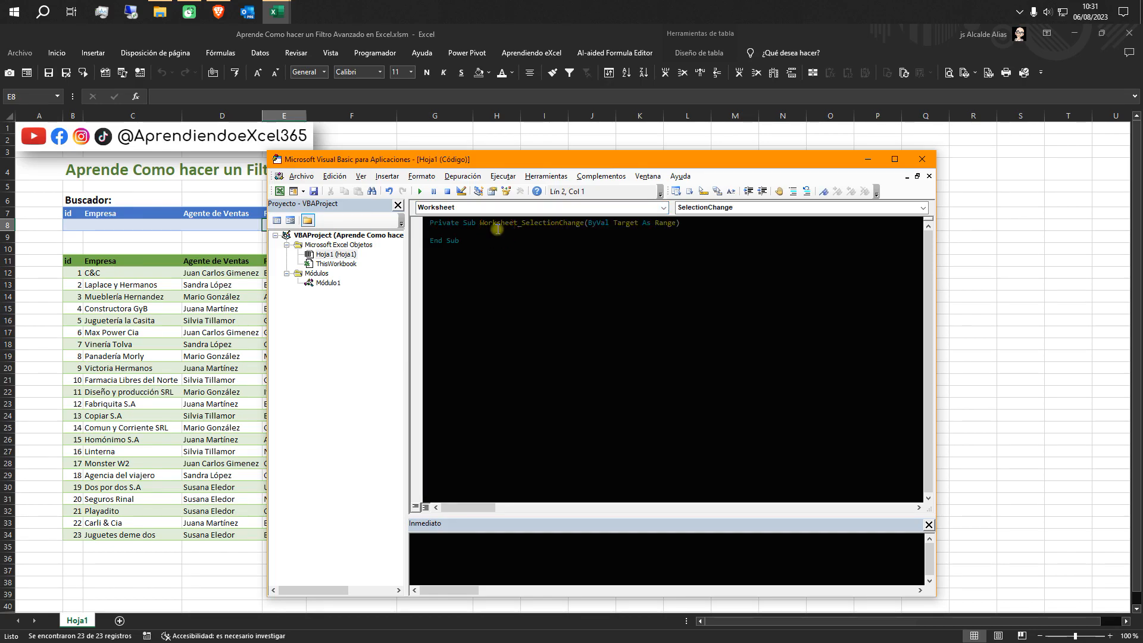
{"action": "left_click", "coordinate": [922, 208]}
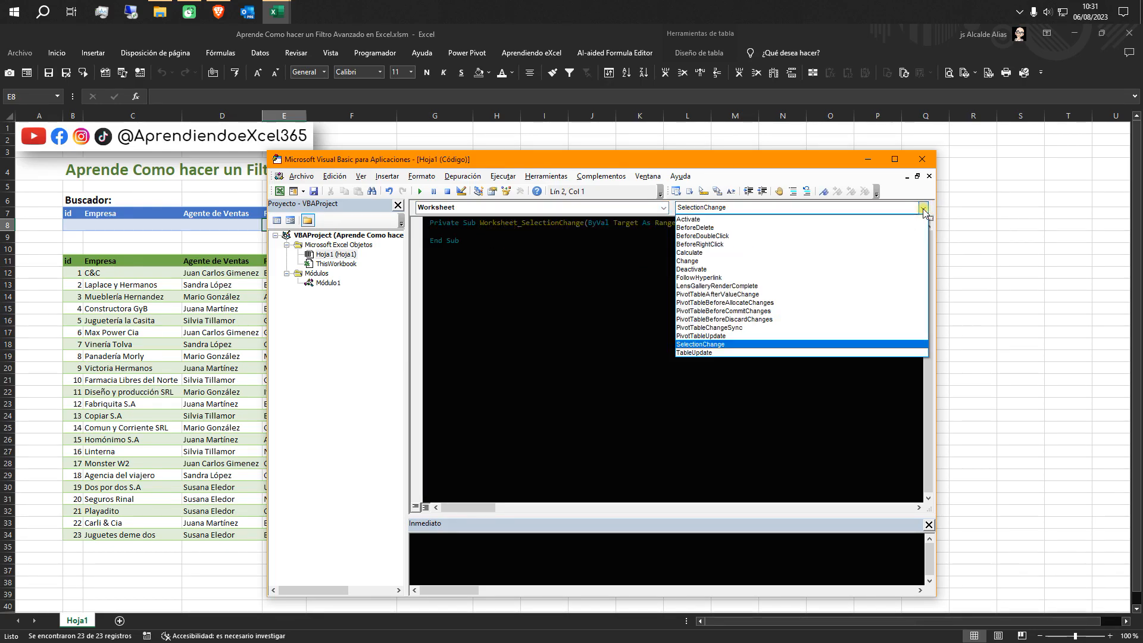
{"action": "scroll", "coordinate": [774, 256], "scroll_direction": "up", "scroll_amount": 2}
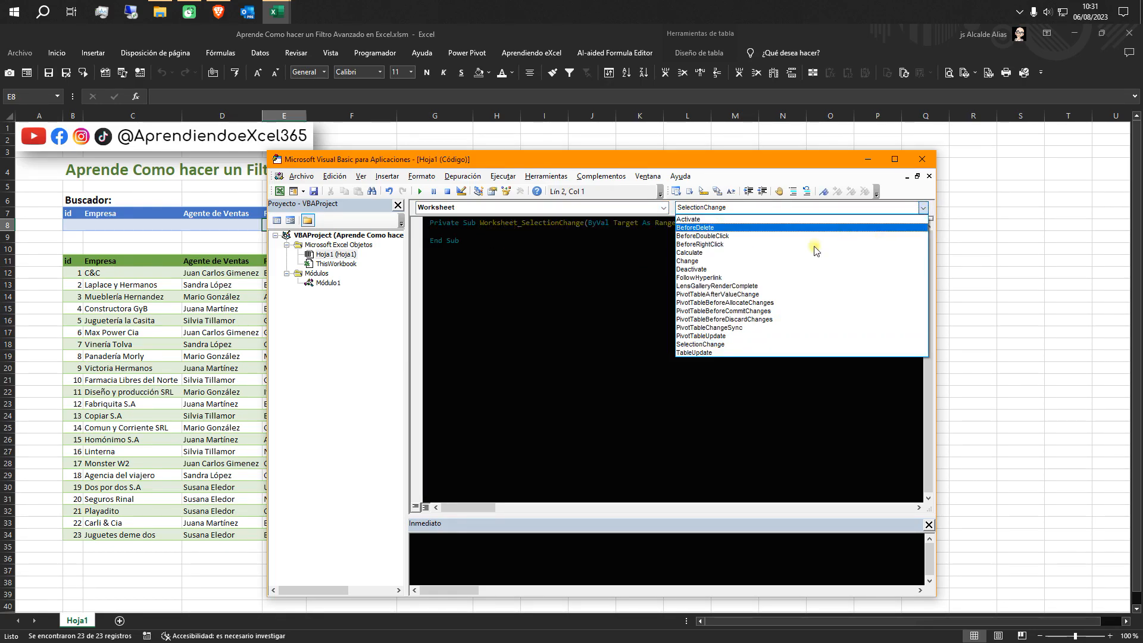
{"action": "left_click", "coordinate": [724, 264]}
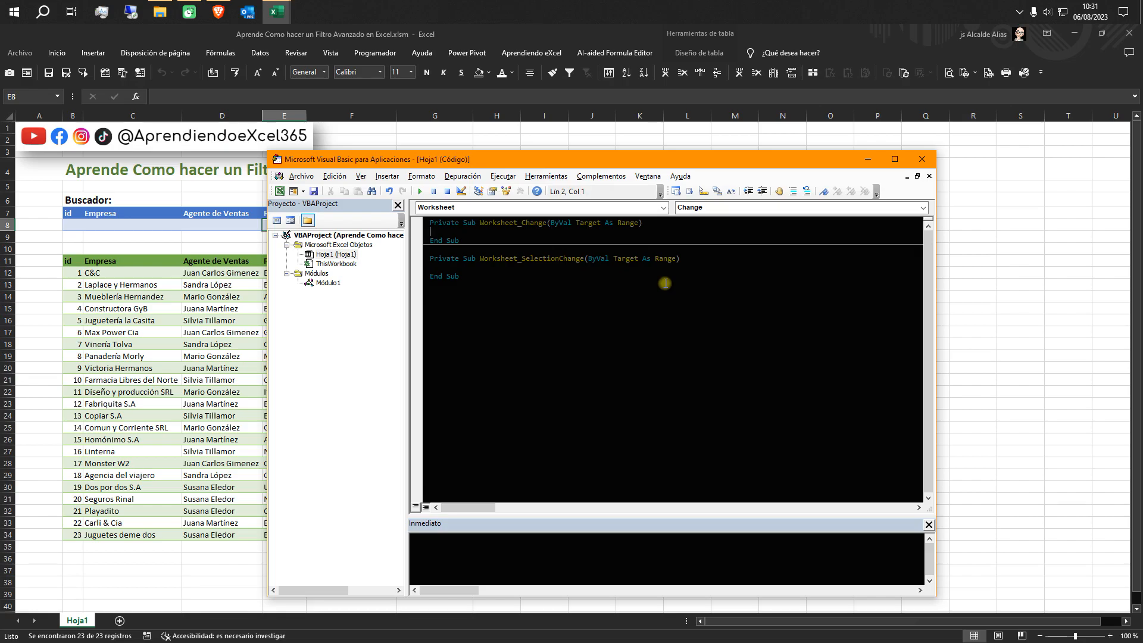
{"action": "left_click_drag", "start_coordinate": [423, 277], "coordinate": [420, 263]}
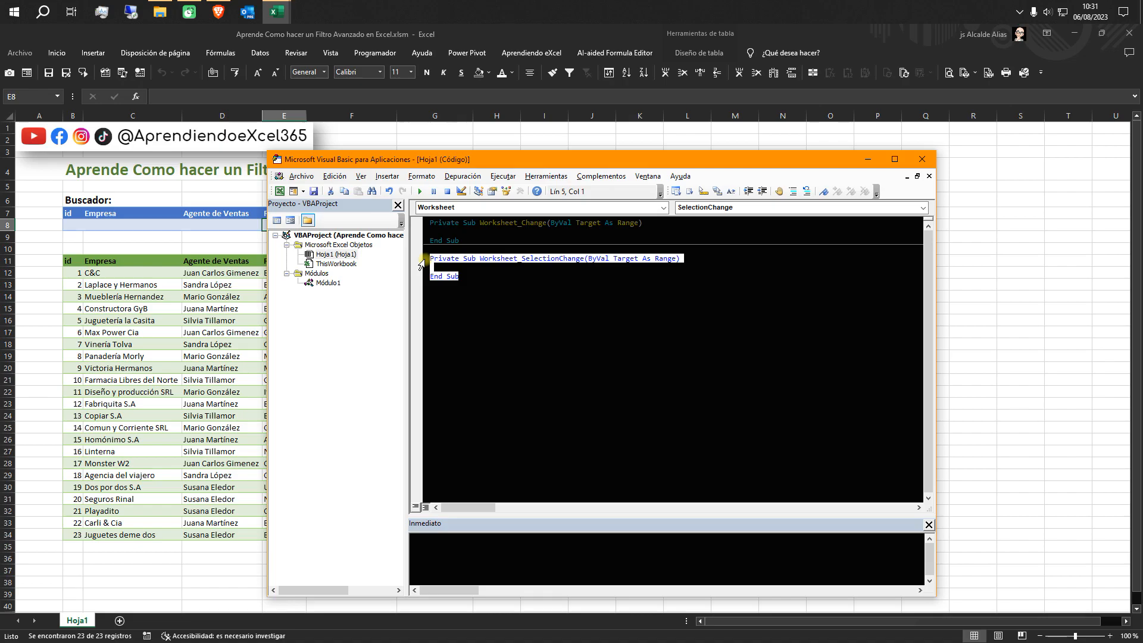
{"action": "key", "text": "Delete"}
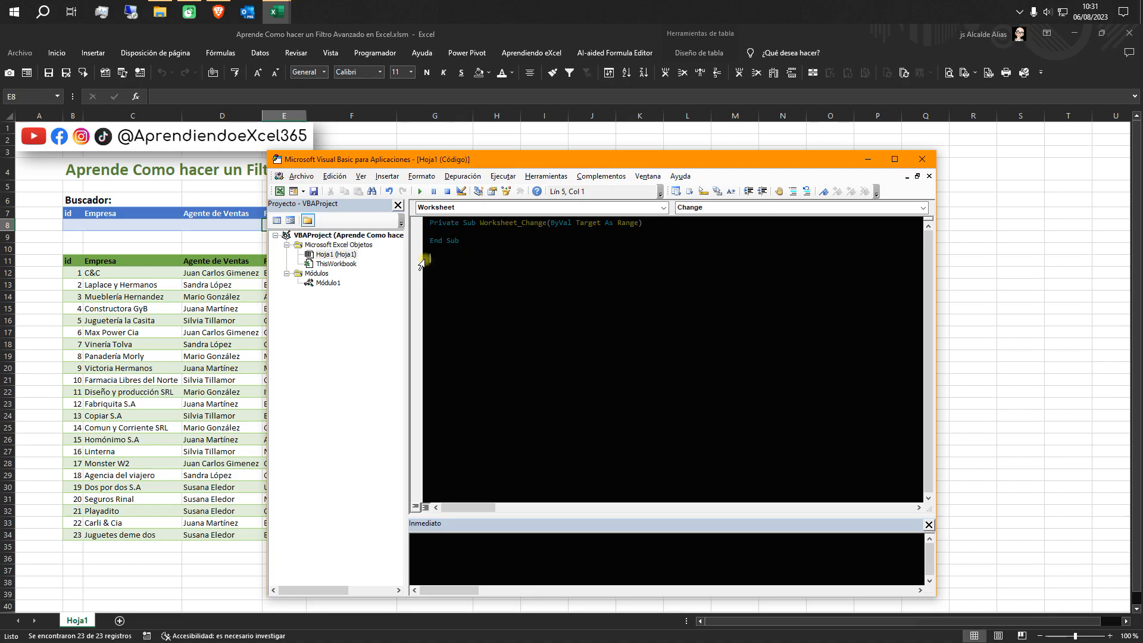
- Cut the two-line AdvancedFilter statement from the Buscar macro in Módulo1 and return to the Worksheet_Change code of Hoja1
{"action": "double_click", "coordinate": [328, 283]}
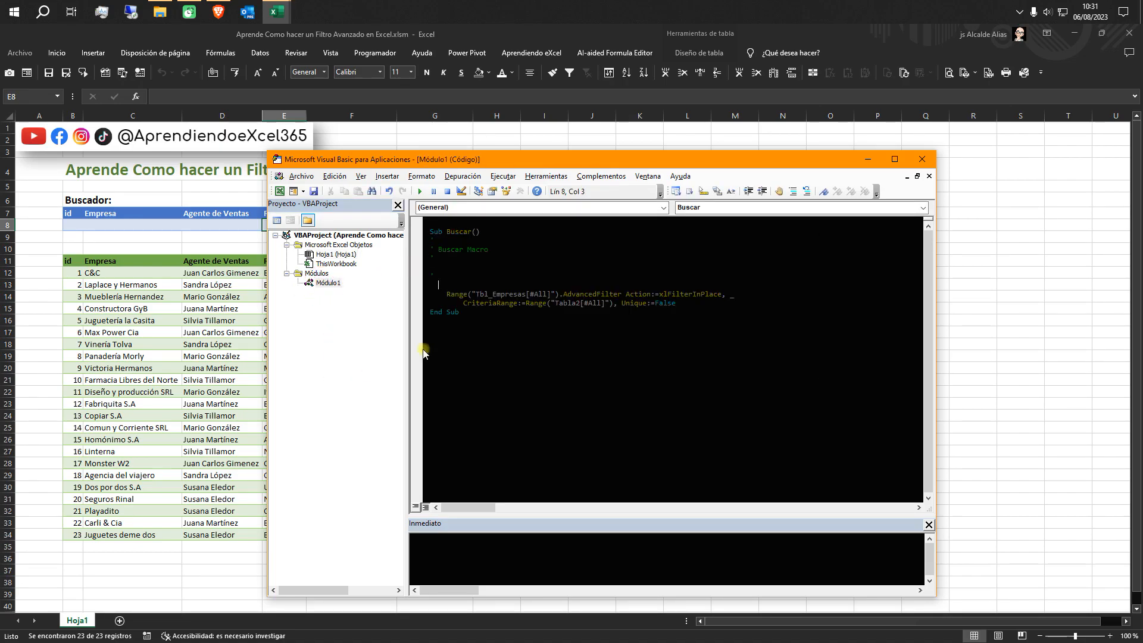
{"action": "left_click", "coordinate": [416, 303]}
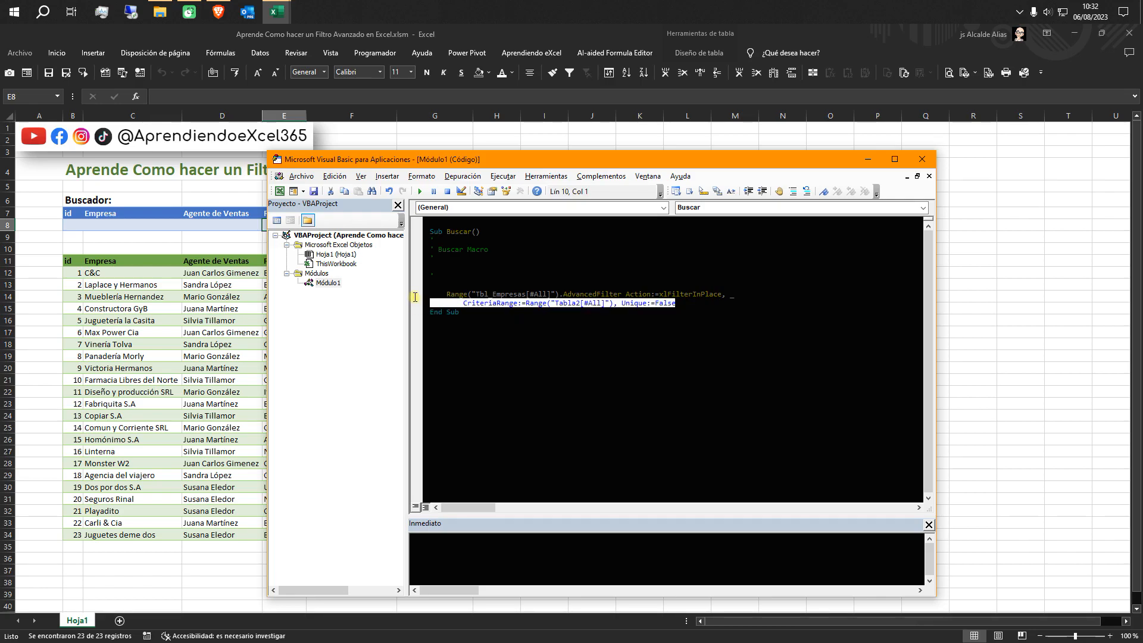
{"action": "left_click_drag", "start_coordinate": [416, 302], "coordinate": [414, 294]}
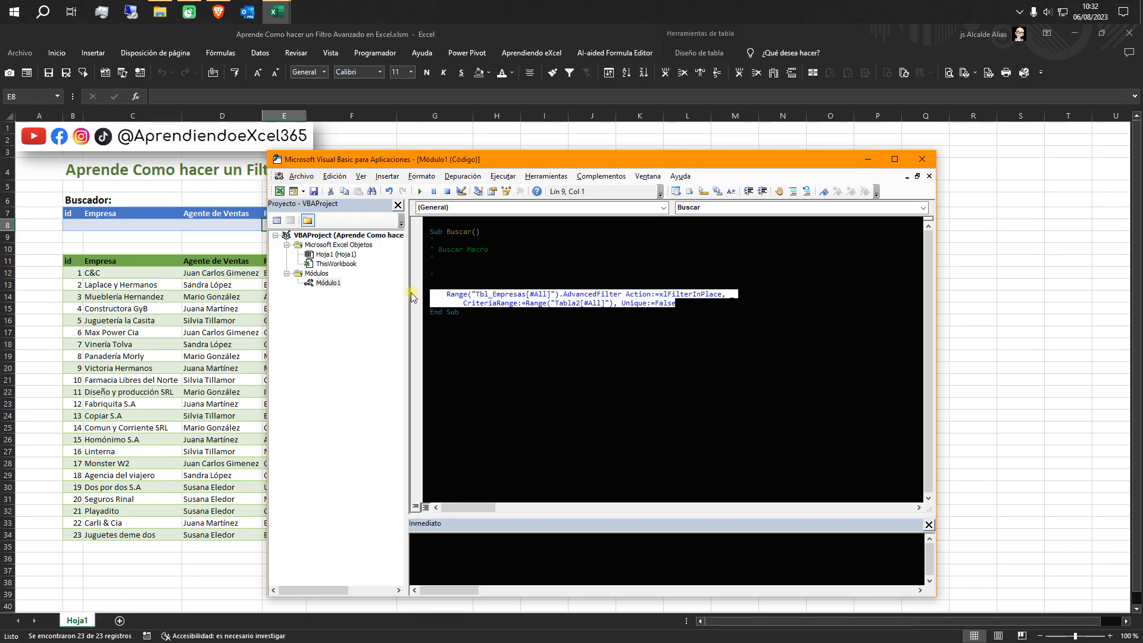
{"action": "key", "text": "Delete"}
{"action": "left_click", "coordinate": [338, 256]}
{"action": "double_click", "coordinate": [339, 257]}
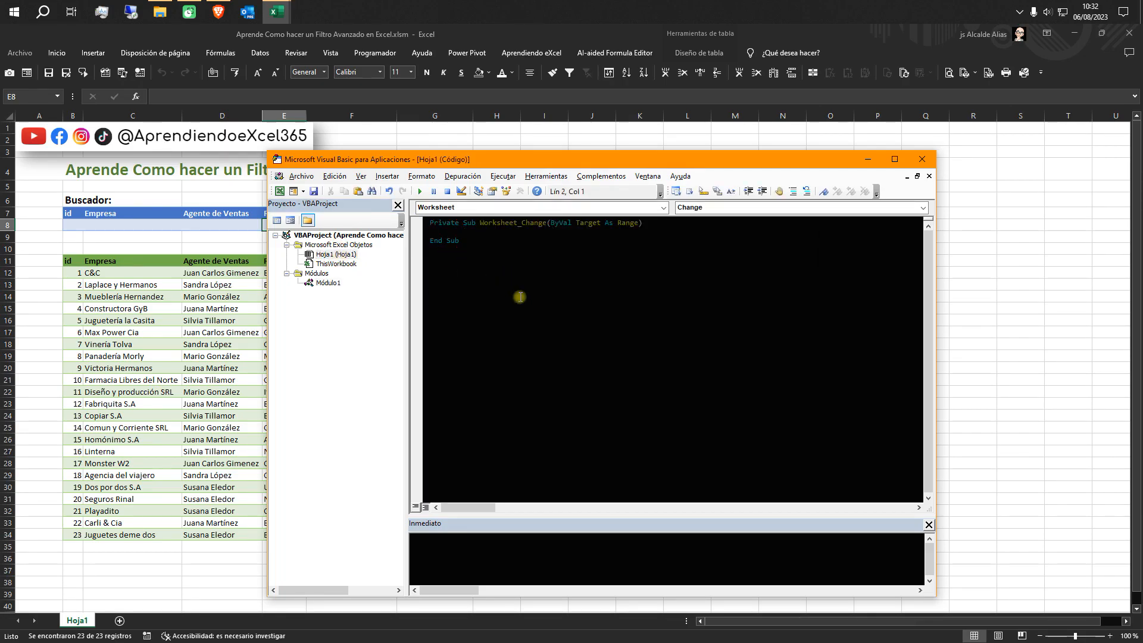
- Paste the cut AdvancedFilter statement into the Worksheet_Change procedure of Hoja1 and remove Módulo1 from the project without exporting it
{"action": "type", "text": "Range(\"Tbl_Empresas[#All]\").AdvancedFilter Action:=xlFilterInPlace, _         CriteriaRange:=Range(\"Tabla2[#All]\"), Unique:=False"}
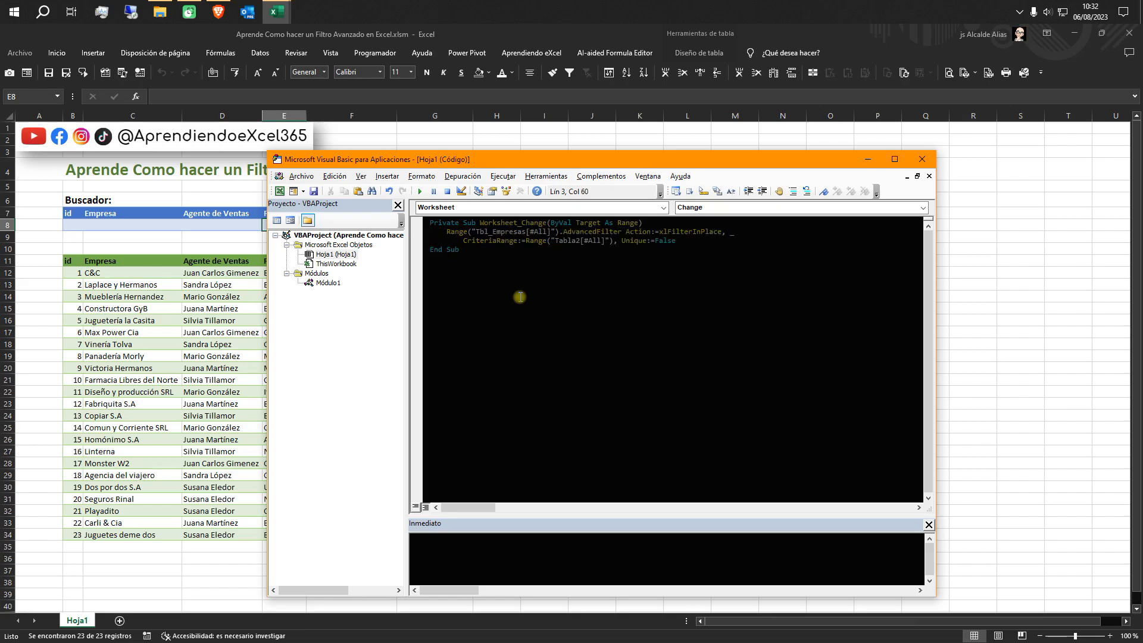
{"action": "left_click", "coordinate": [327, 283]}
{"action": "right_click", "coordinate": [326, 284]}
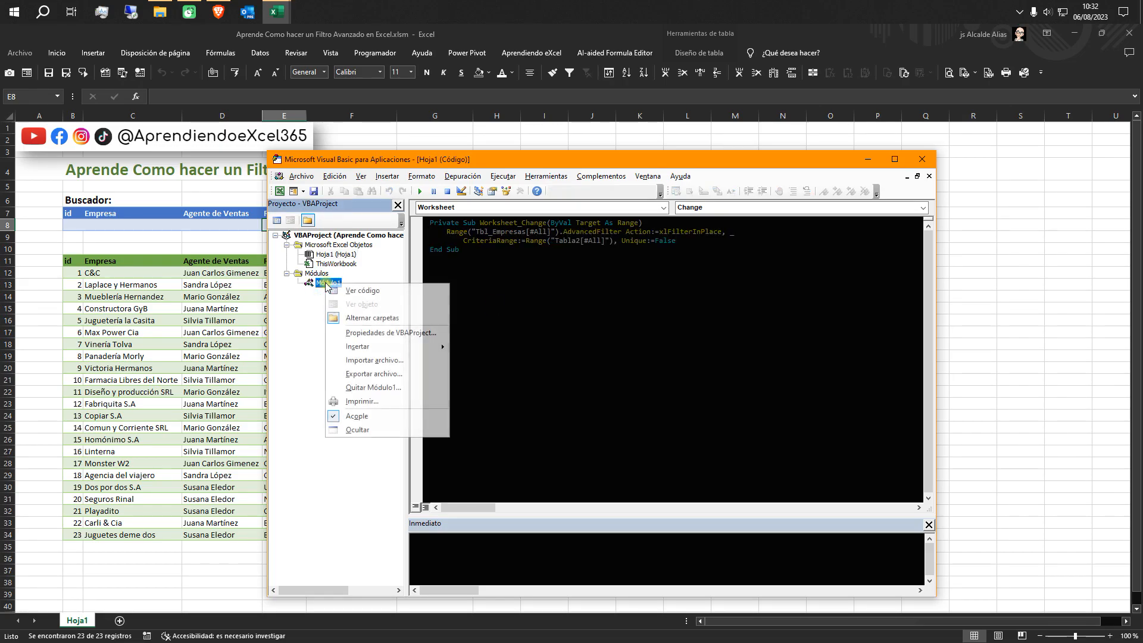
{"action": "left_click", "coordinate": [367, 387]}
{"action": "left_click", "coordinate": [555, 379]}
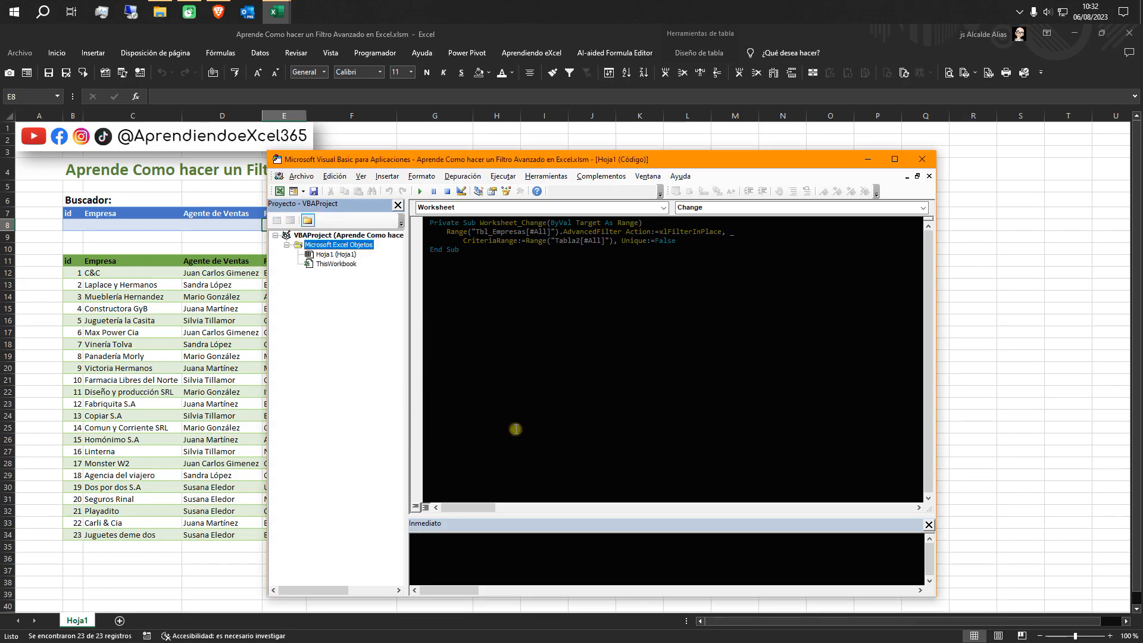
{"action": "left_click", "coordinate": [921, 159]}
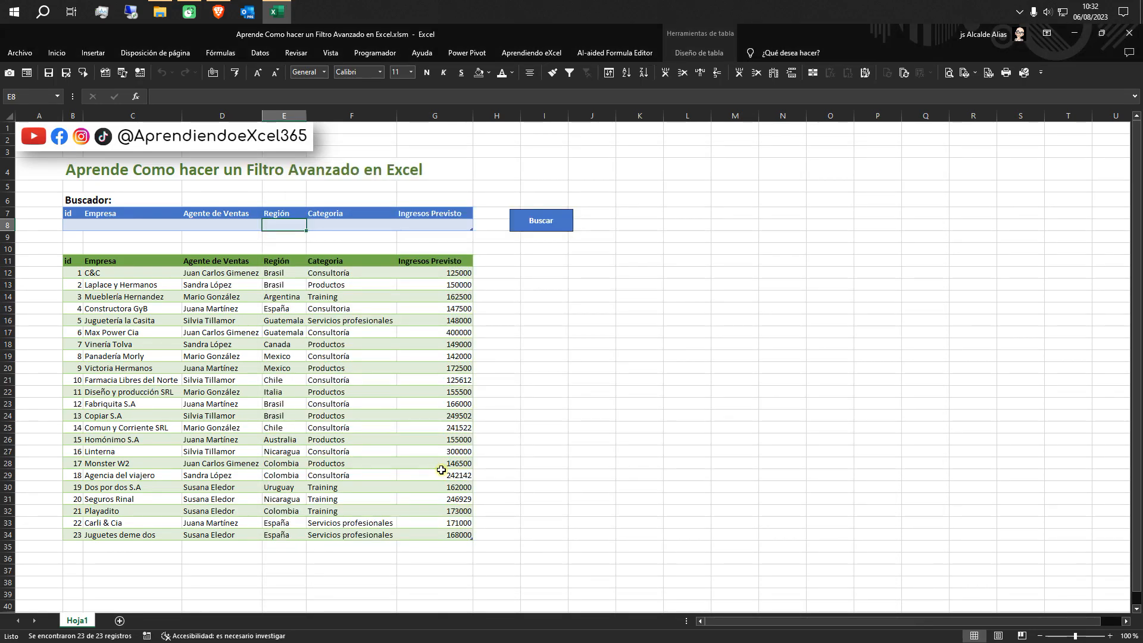
- Test the automatic filter by entering a sales agent's first name under Agente de Ventas and espa under Región in the search table
{"action": "left_click", "coordinate": [222, 225]}
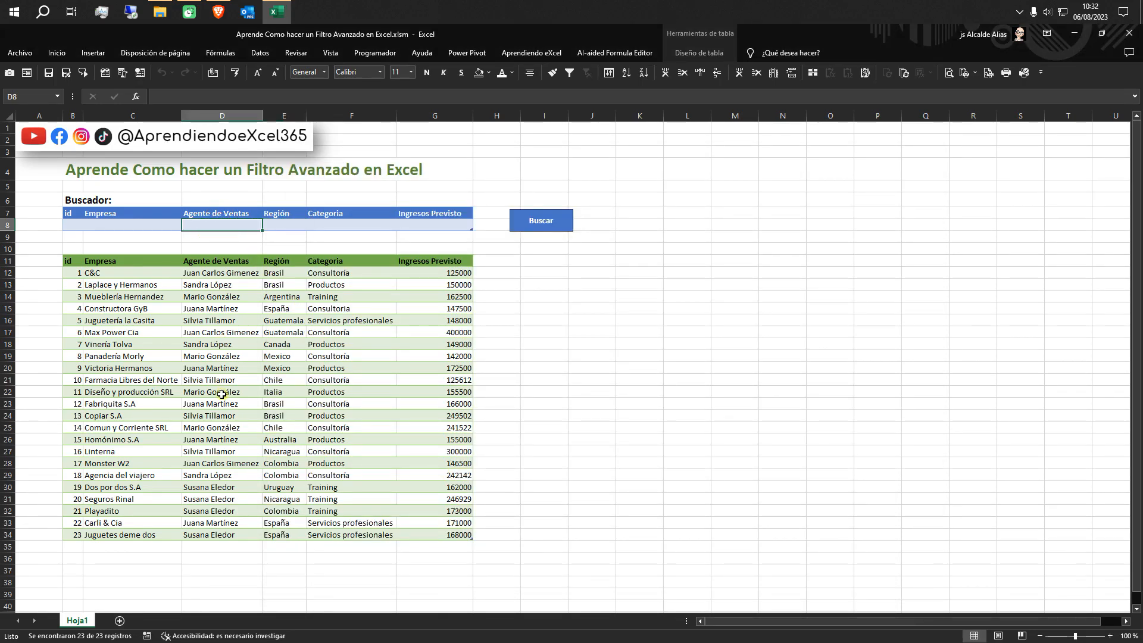
{"action": "type", "text": "juan"}
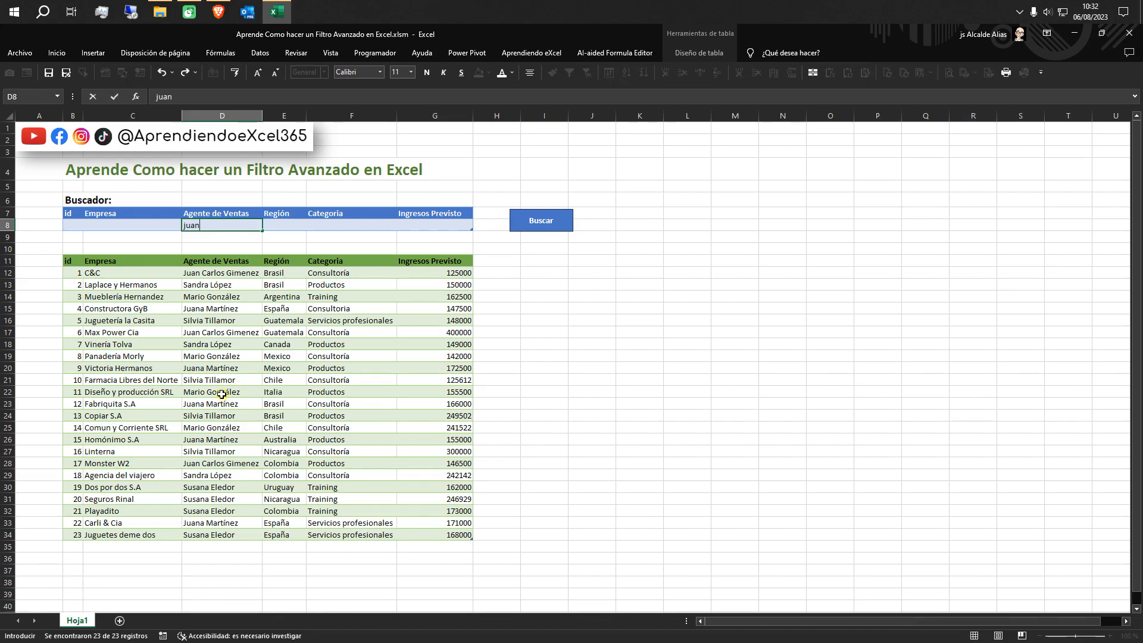
{"action": "key", "text": "Return"}
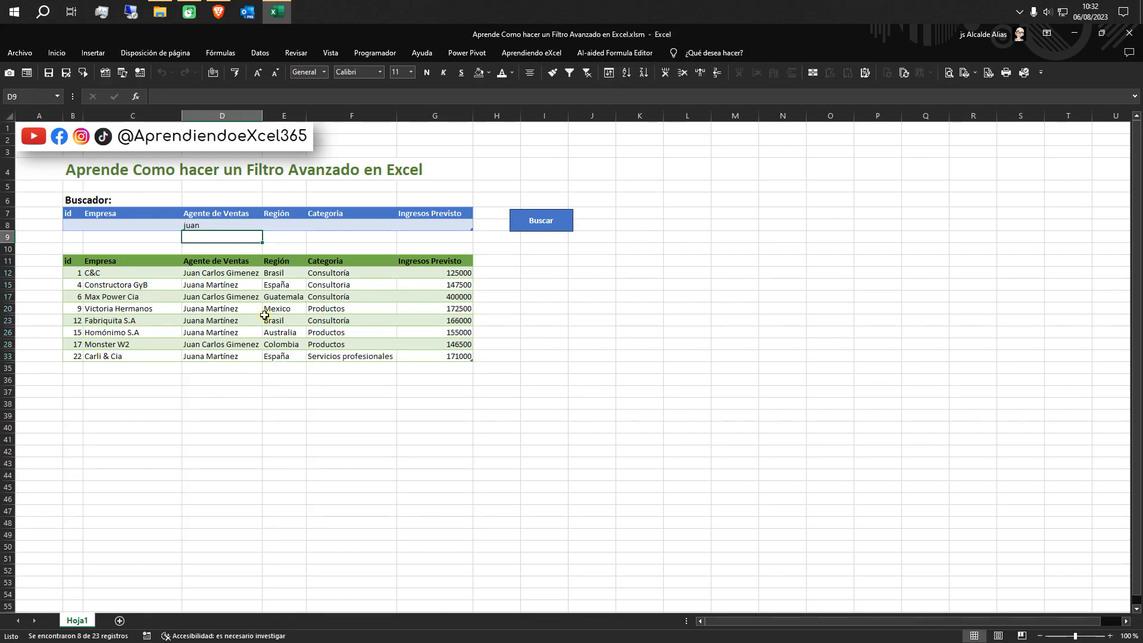
{"action": "left_click", "coordinate": [289, 225]}
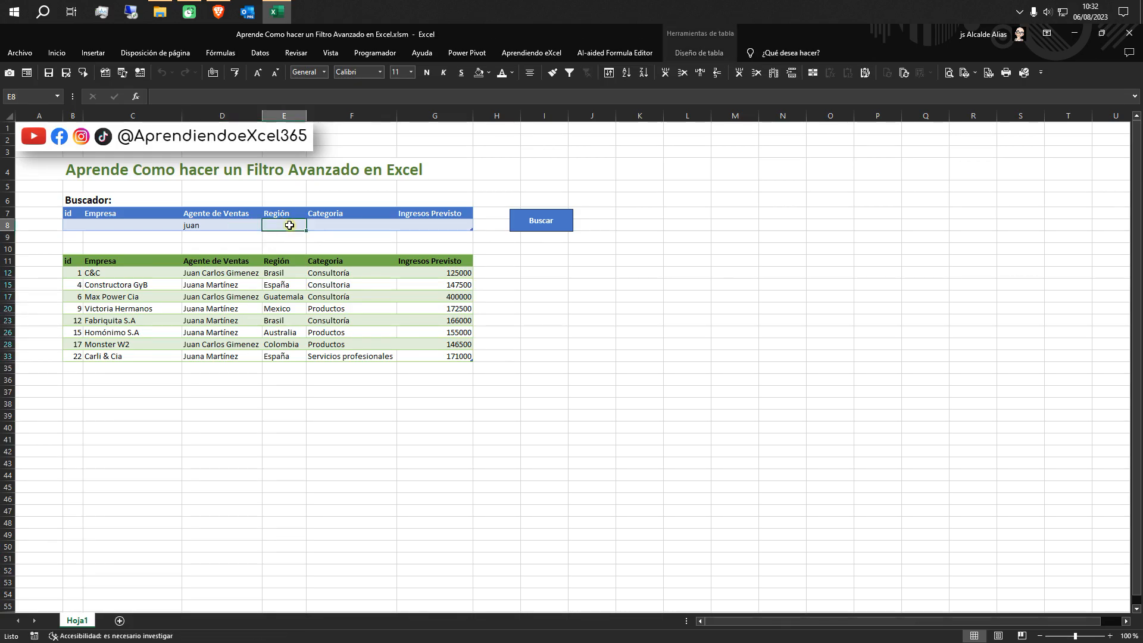
{"action": "type", "text": "espa"}
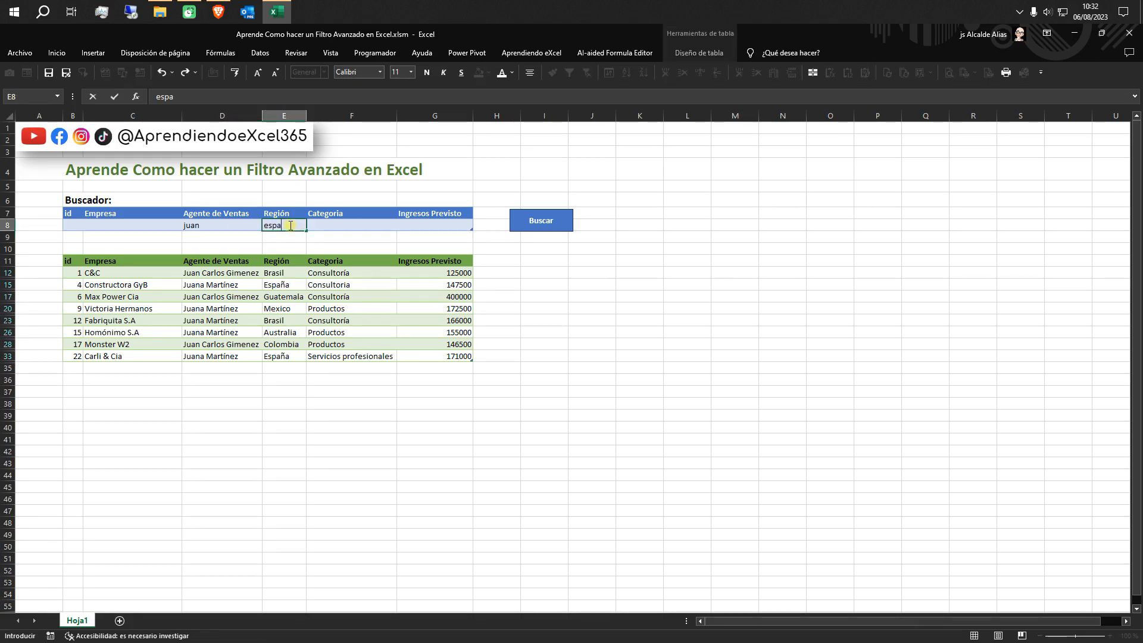
{"action": "key", "text": "Return"}
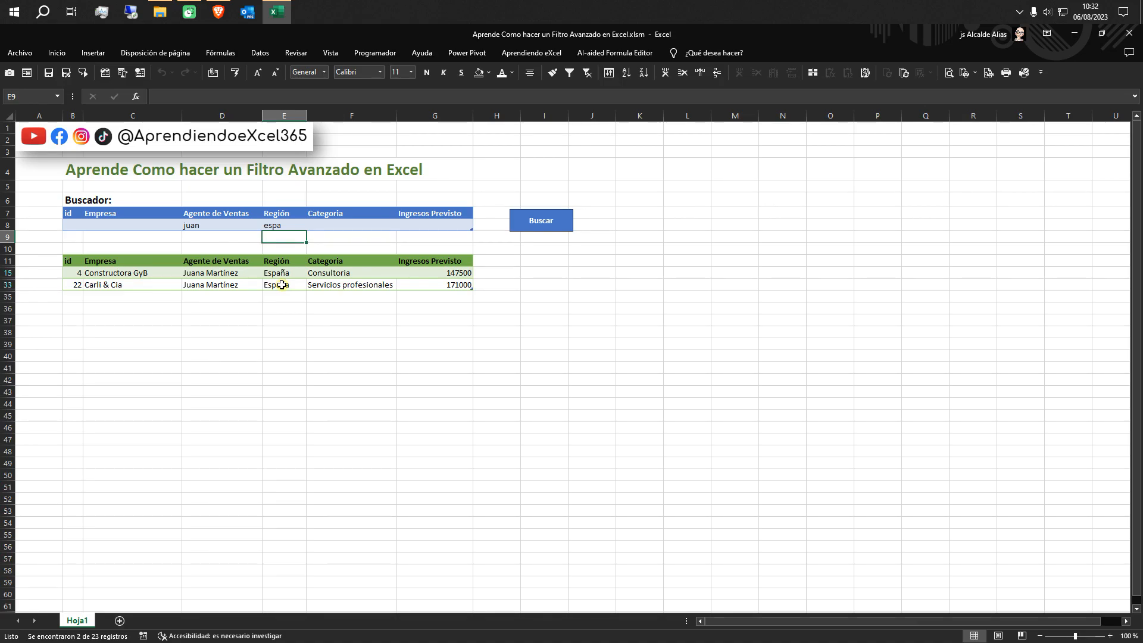
- Clear the Agente de Ventas and Región criteria from the search table
{"action": "left_click", "coordinate": [208, 224]}
{"action": "key", "text": "Delete"}
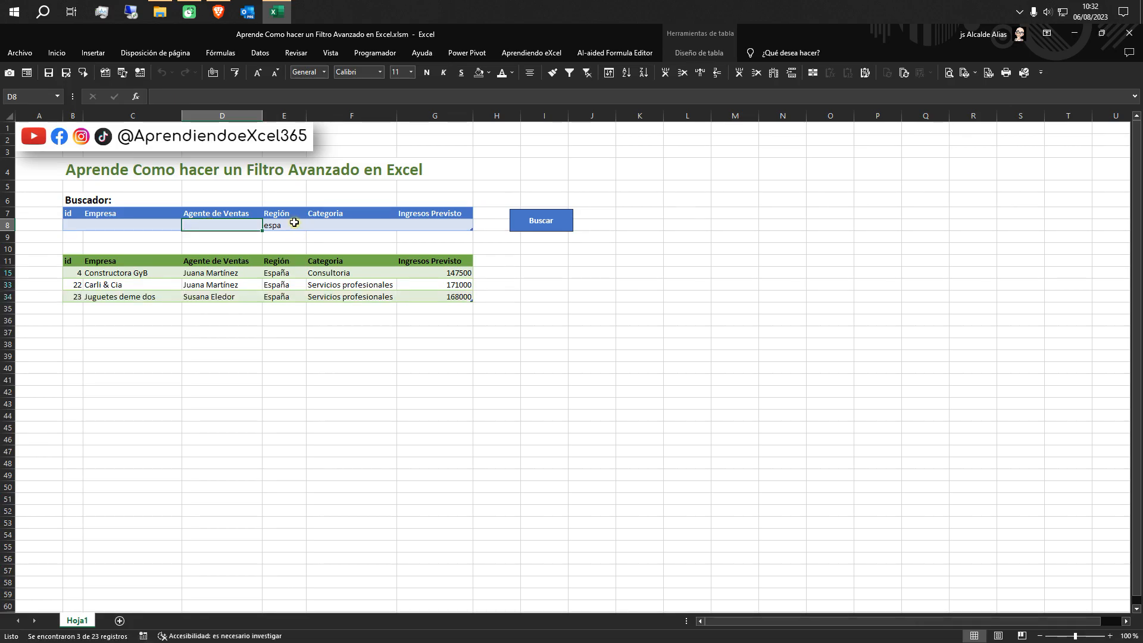
{"action": "left_click", "coordinate": [293, 225]}
{"action": "key", "text": "Delete"}
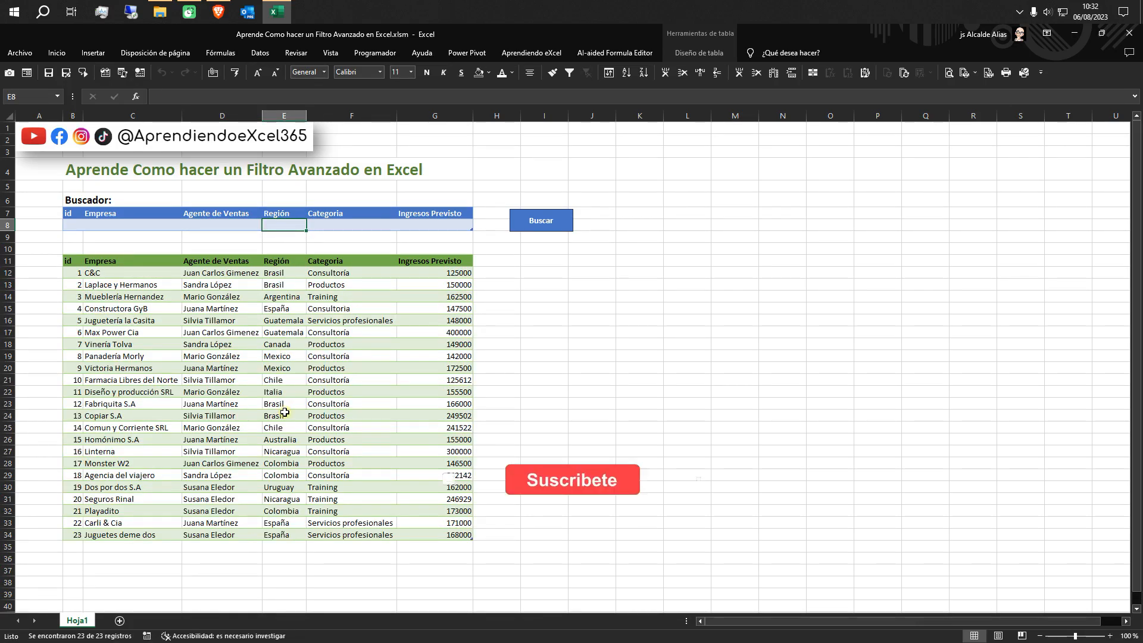